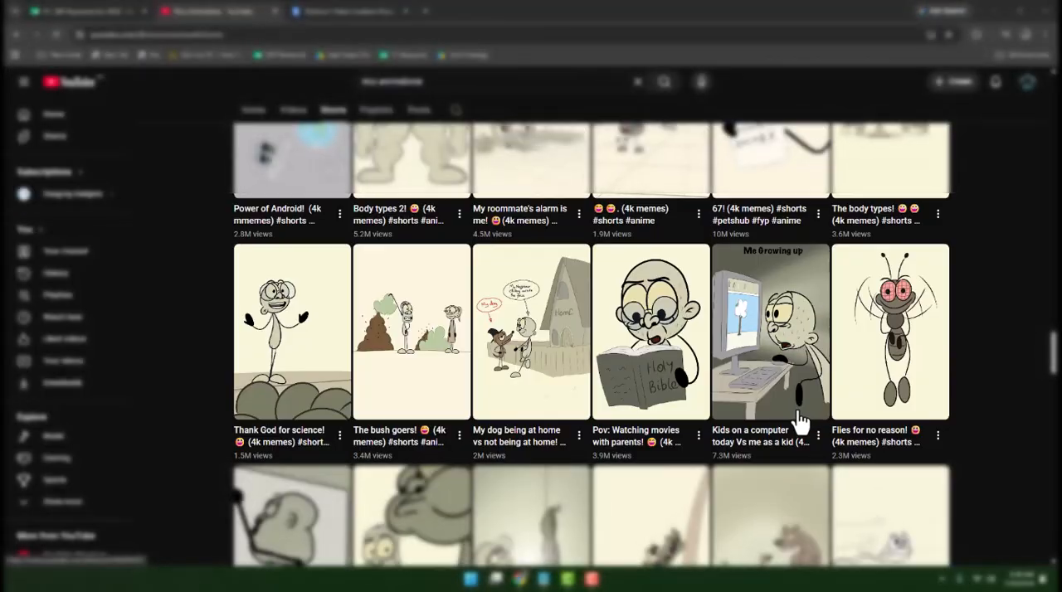
- Browse the Shorts of the Rico Animations channel to examine its stickman-style videos and their view counts
{"action": "scroll", "coordinate": [799, 422], "scroll_direction": "down", "scroll_amount": 4}
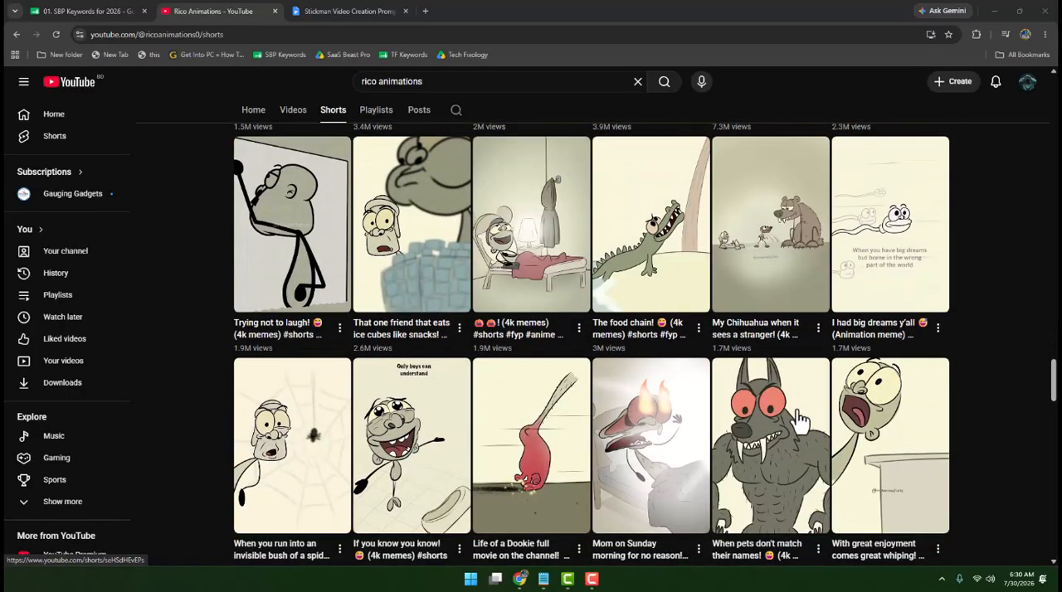
{"action": "scroll", "coordinate": [799, 421], "scroll_direction": "down", "scroll_amount": 2}
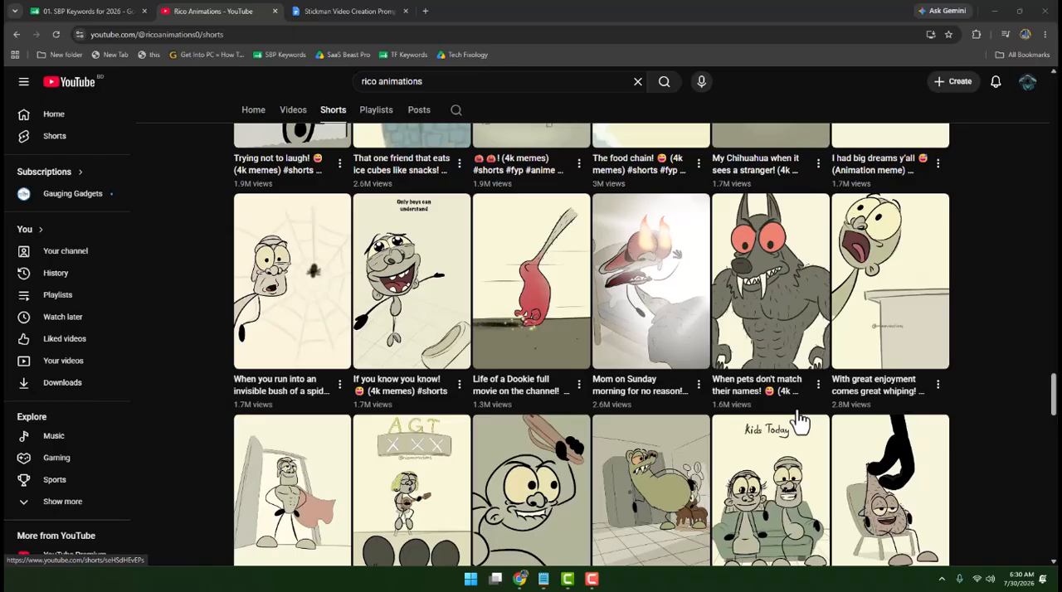
{"action": "scroll", "coordinate": [799, 422], "scroll_direction": "down", "scroll_amount": 7}
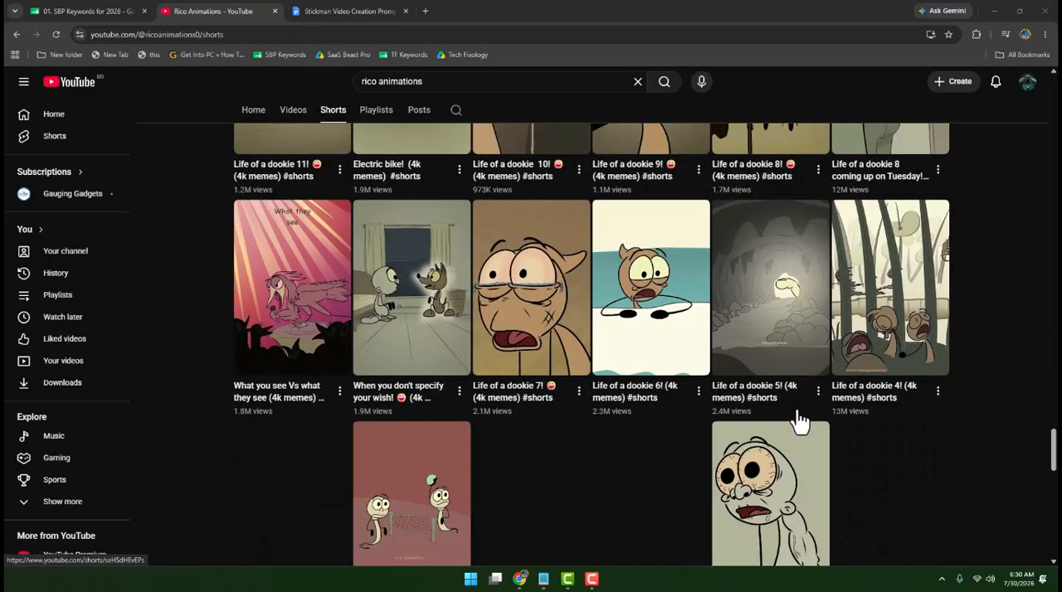
{"action": "scroll", "coordinate": [799, 422], "scroll_direction": "up", "scroll_amount": 5}
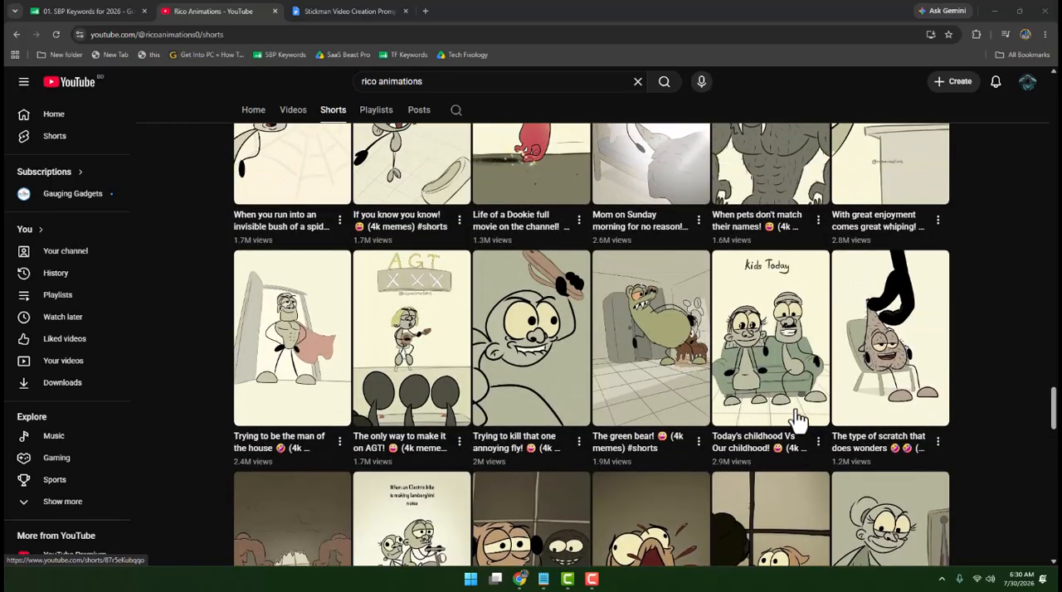
{"action": "scroll", "coordinate": [800, 422], "scroll_direction": "up", "scroll_amount": 3}
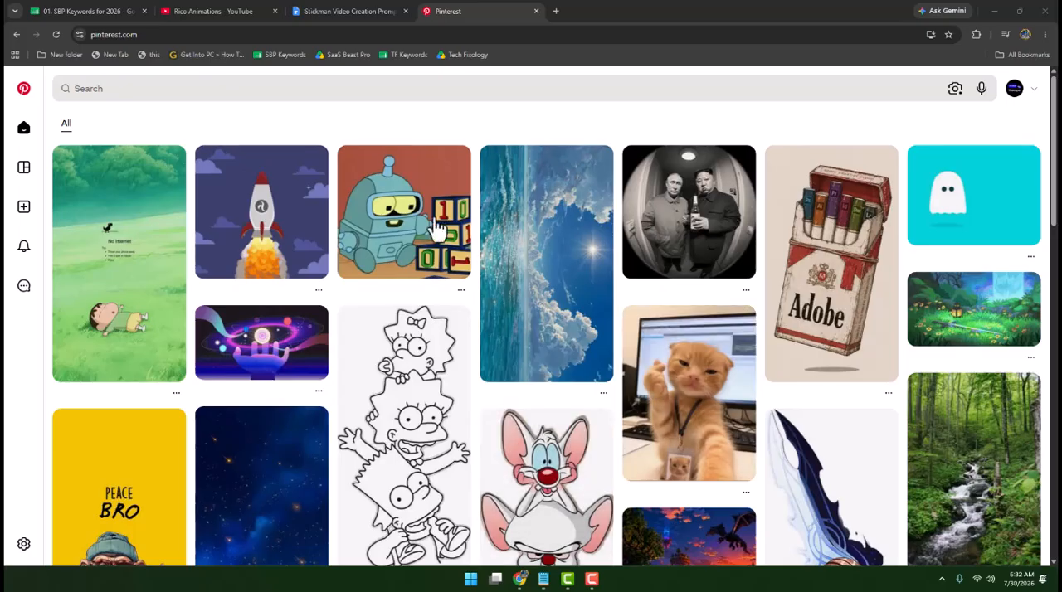
- Search Pinterest for "Stickman Characters"
{"action": "left_click", "coordinate": [203, 91]}
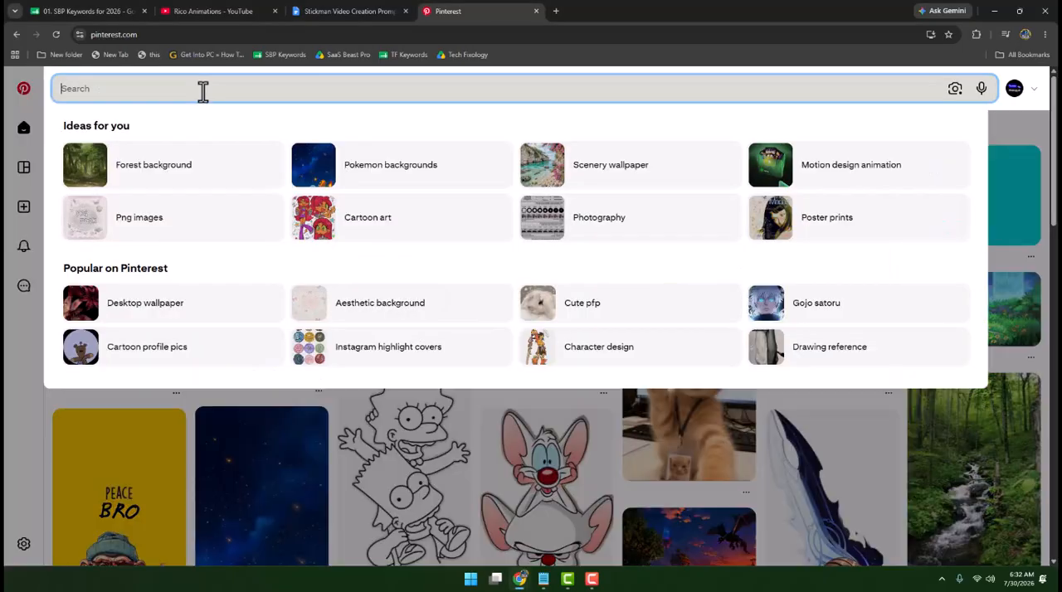
{"action": "type", "text": "Stickman Characters"}
{"action": "key", "text": "Return"}
- Open the pin of the plain wide-eyed stickman standing with arms down and download its image
{"action": "scroll", "coordinate": [607, 230], "scroll_direction": "down", "scroll_amount": 5}
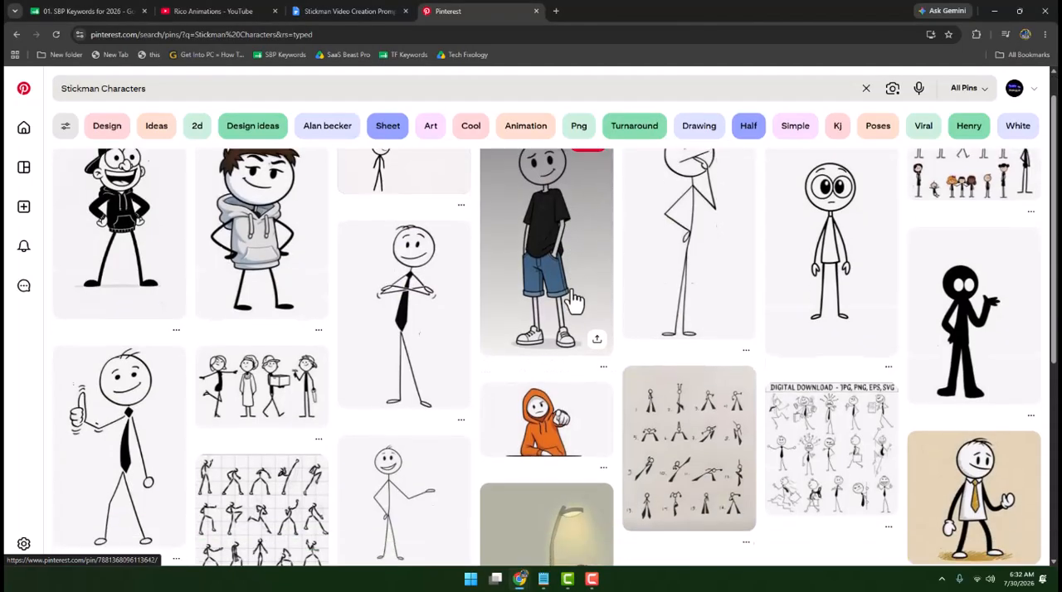
{"action": "scroll", "coordinate": [569, 330], "scroll_direction": "down", "scroll_amount": 2}
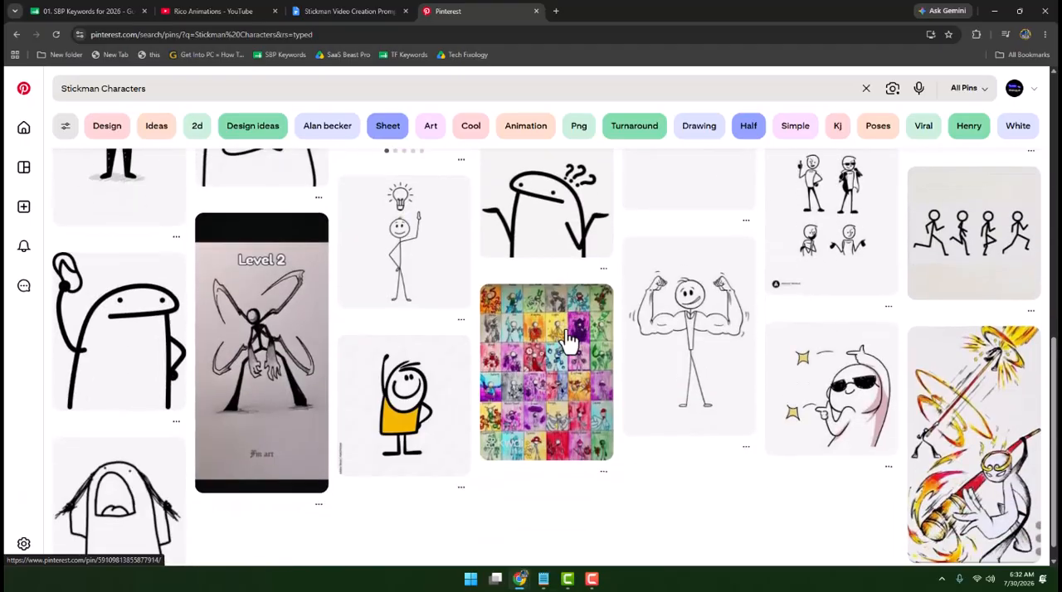
{"action": "scroll", "coordinate": [569, 332], "scroll_direction": "up", "scroll_amount": 8}
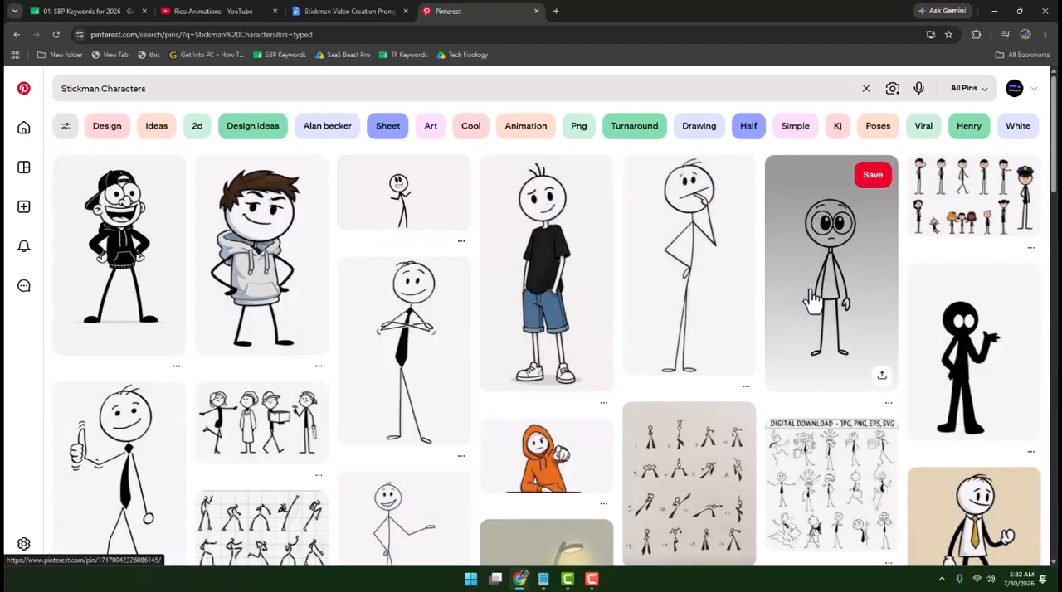
{"action": "left_click", "coordinate": [830, 267]}
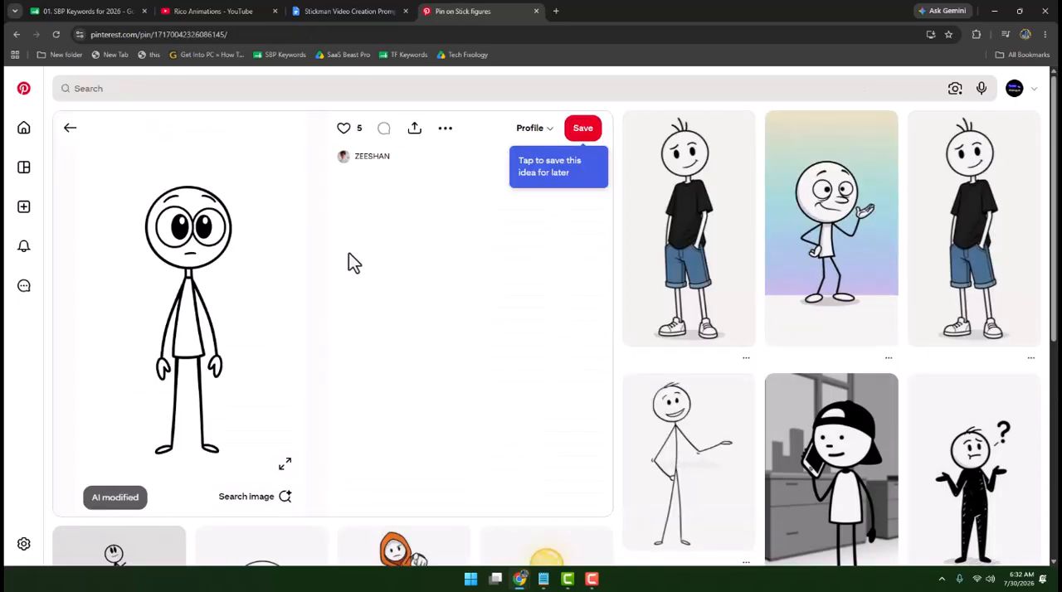
{"action": "left_click", "coordinate": [446, 129]}
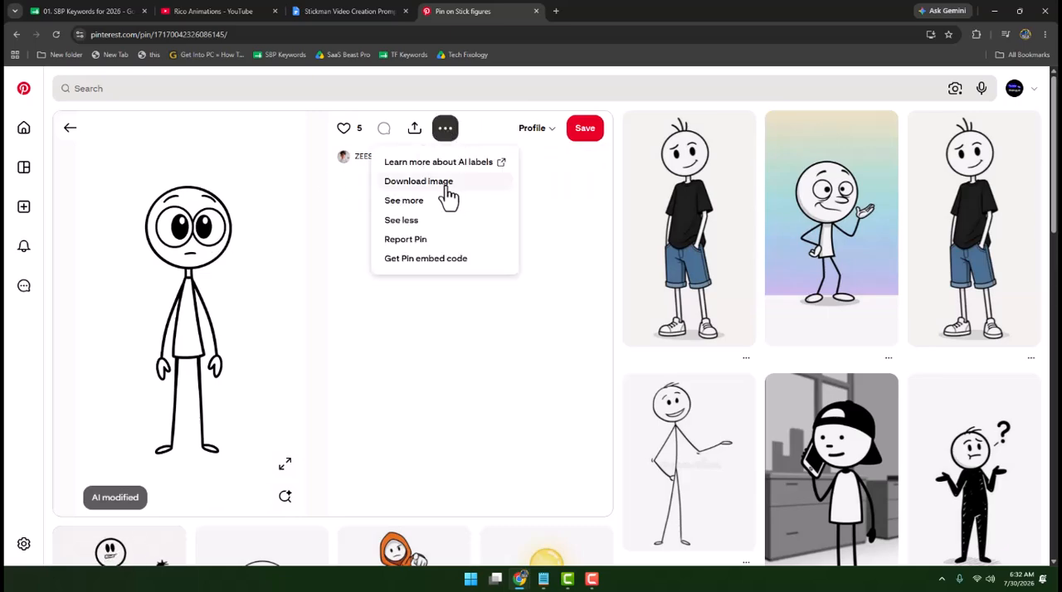
{"action": "left_click", "coordinate": [432, 182]}
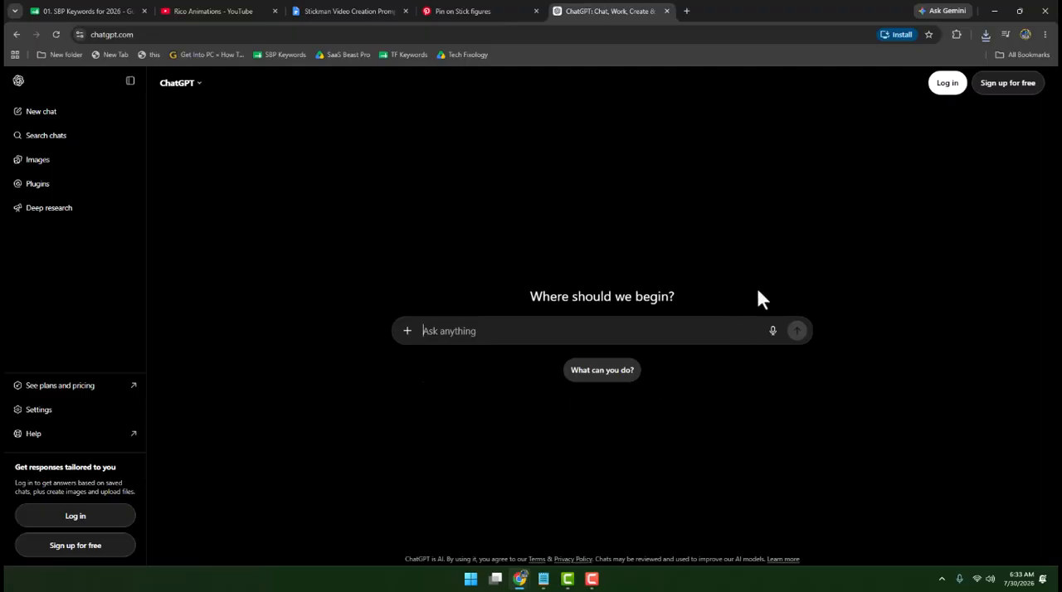
- Ask ChatGPT "Provide me a list of 10 engaging topic ideas about financial management." and look through the answer
{"action": "left_click", "coordinate": [505, 336]}
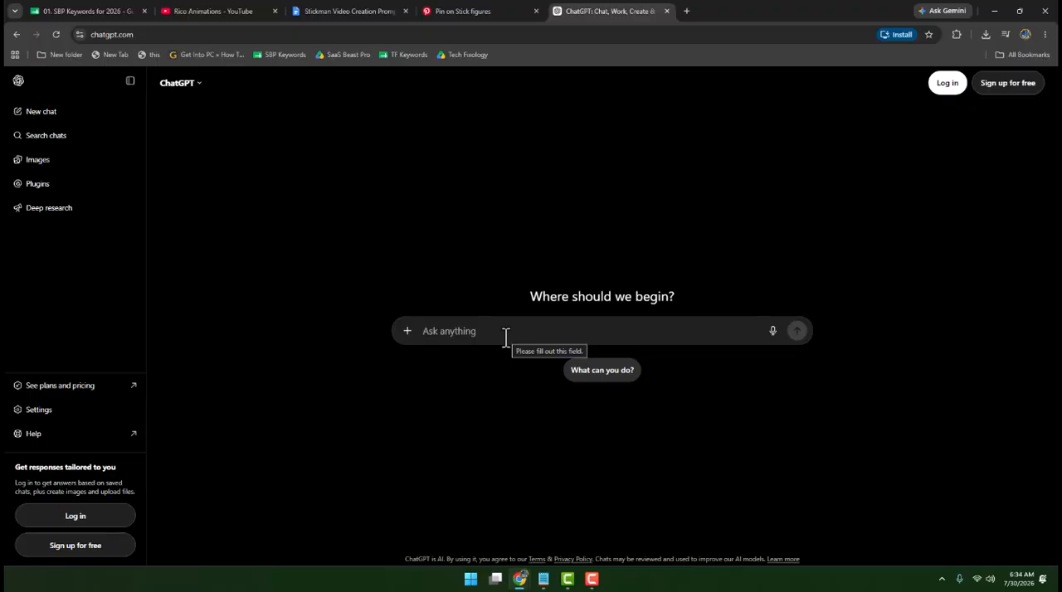
{"action": "type", "text": "Provide me a list of 10 engaging topic ideas about financial management."}
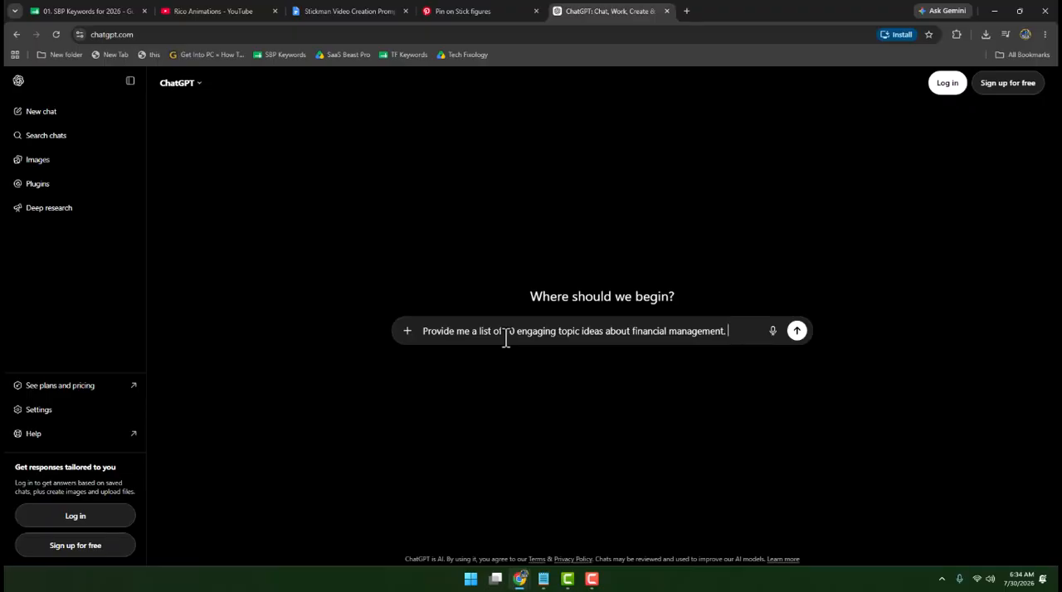
{"action": "key", "text": "Return"}
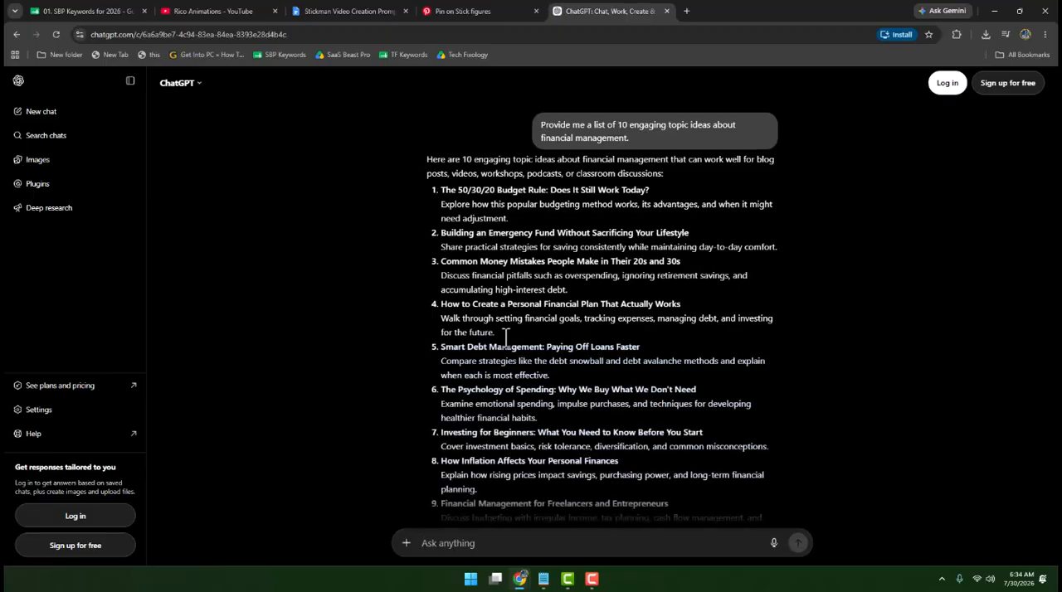
{"action": "scroll", "coordinate": [506, 338], "scroll_direction": "down", "scroll_amount": 3}
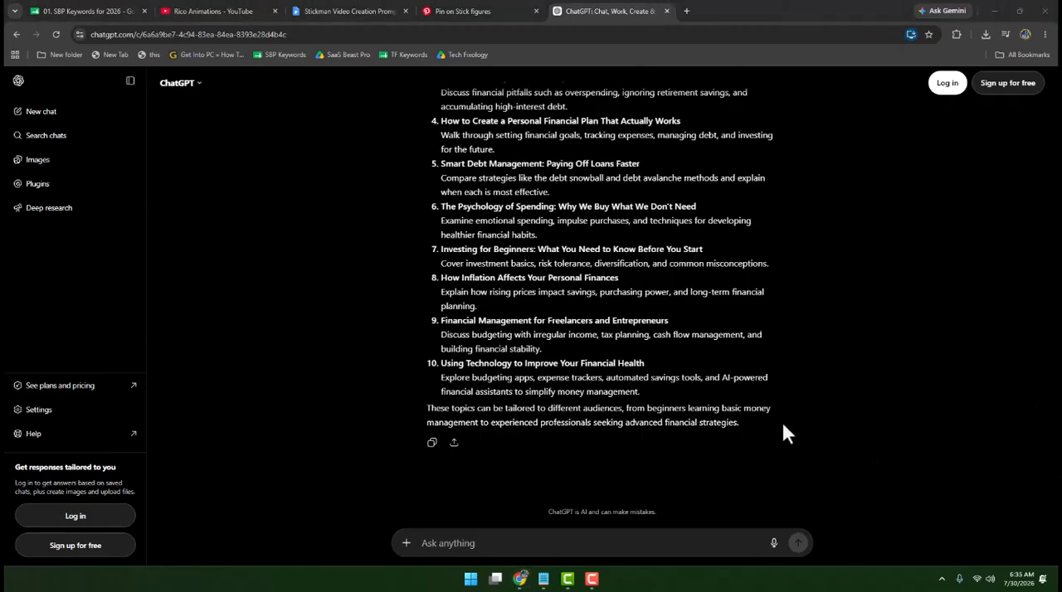
- Copy the entire text of the Stickman Video Creation Prompt document into a new message in the ChatGPT conversation
{"action": "left_click", "coordinate": [333, 13]}
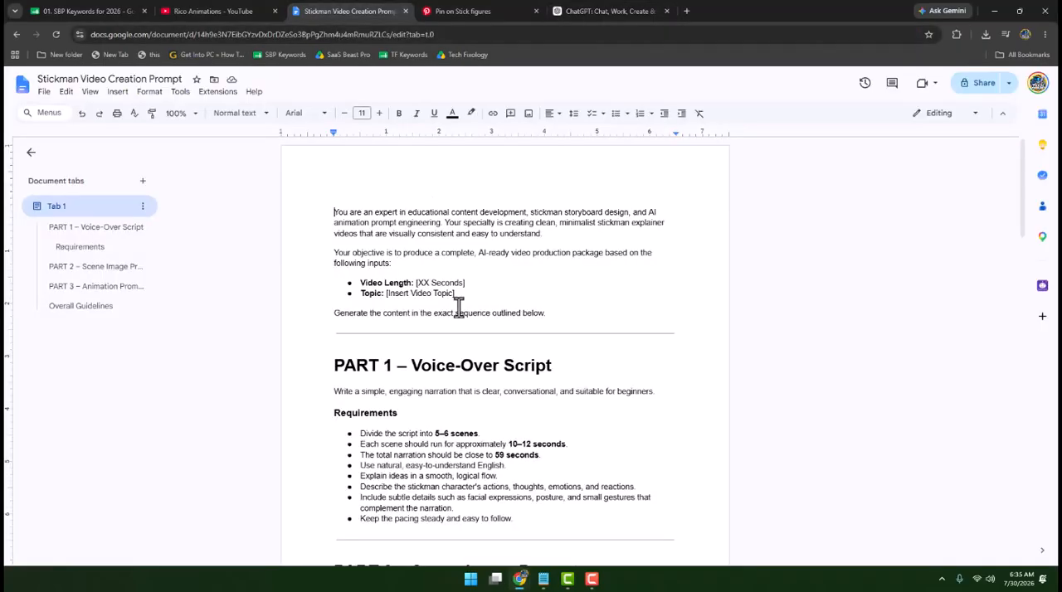
{"action": "left_click_drag", "start_coordinate": [330, 208], "coordinate": [485, 585]}
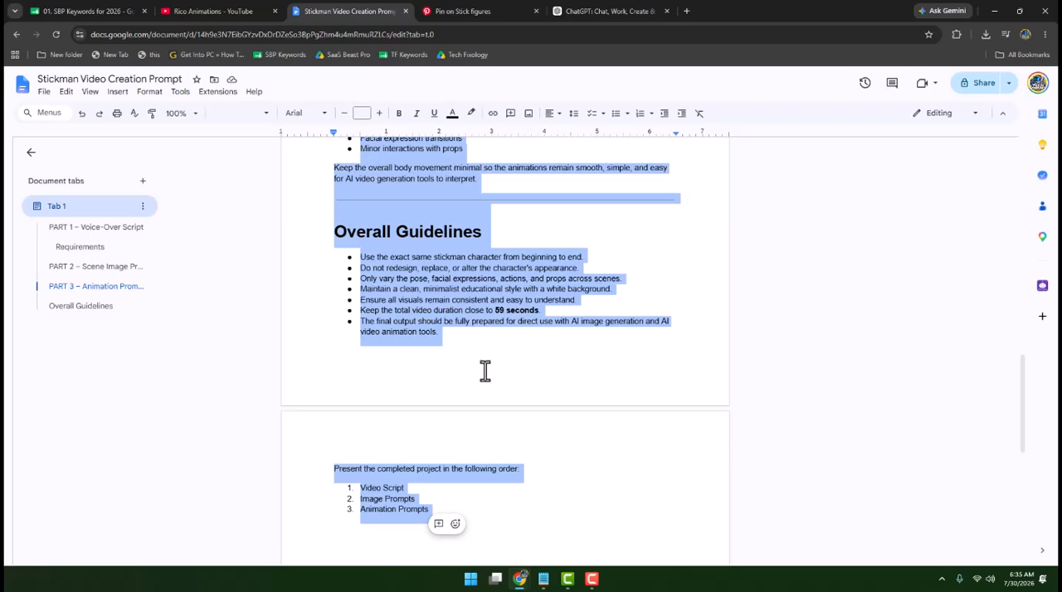
{"action": "left_click", "coordinate": [593, 11]}
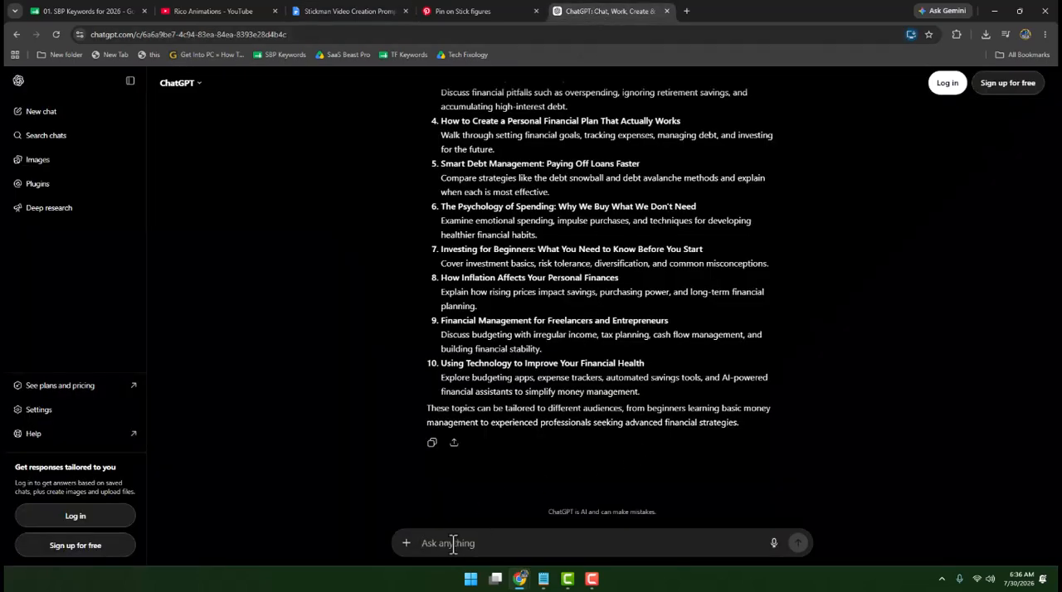
{"action": "key", "text": "ctrl+v"}
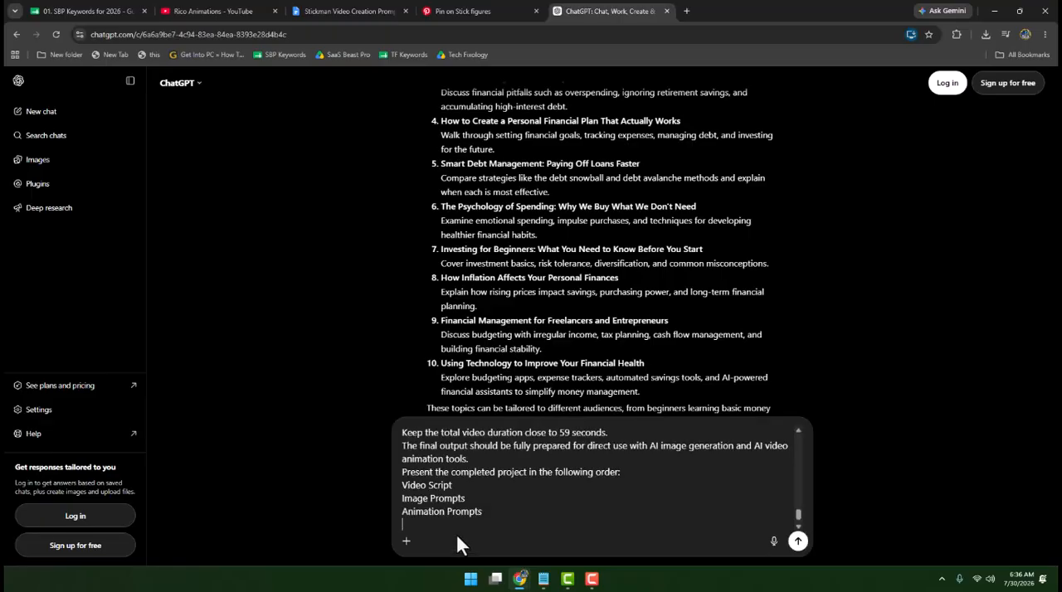
- Replace the XX placeholder in the pasted prompt's Video Length line with 30 seconds
{"action": "scroll", "coordinate": [506, 506], "scroll_direction": "up", "scroll_amount": 10}
{"action": "left_click", "coordinate": [465, 498]}
{"action": "key", "text": "BackSpace"}
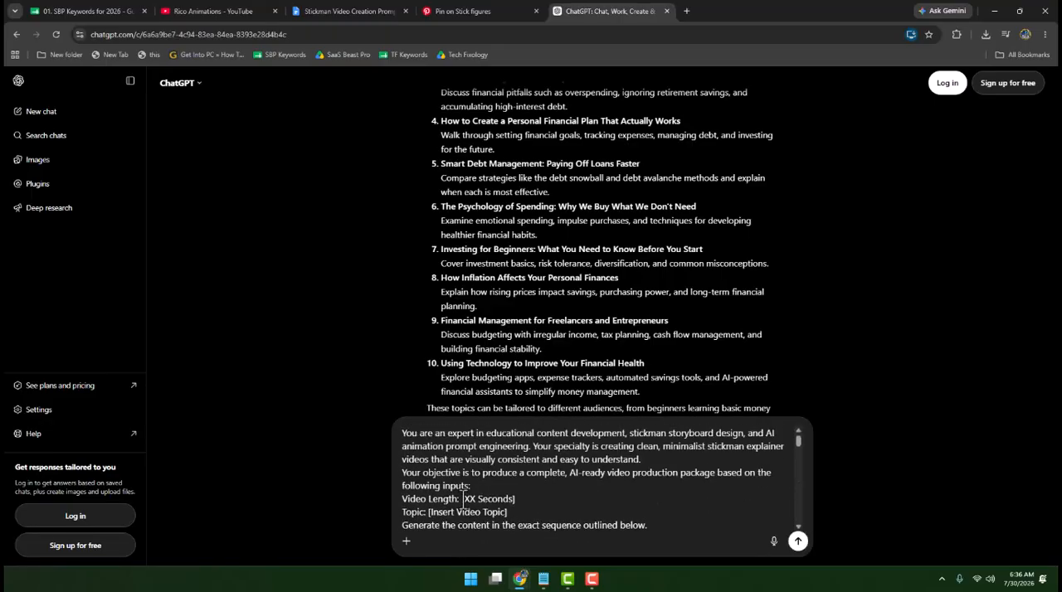
{"action": "type", "text": "["}
{"action": "double_click", "coordinate": [468, 499]}
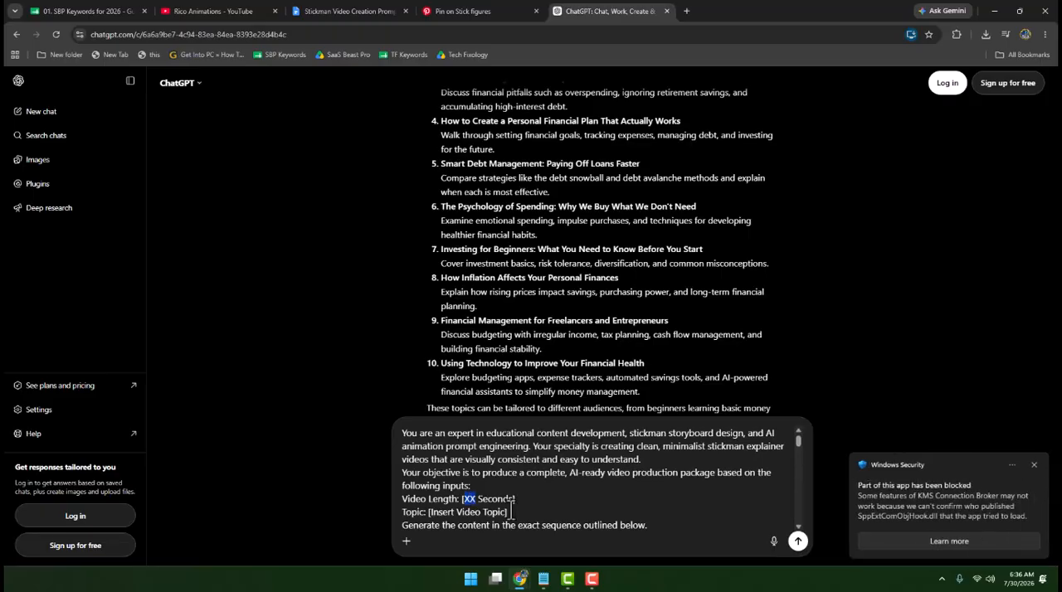
{"action": "type", "text": "30"}
- Replace the topic placeholder with the listed idea "Building an Emergency Fund Without Sacrificing Your Lifestyle" and send the prompt
{"action": "scroll", "coordinate": [568, 232], "scroll_direction": "up", "scroll_amount": 3}
{"action": "scroll", "coordinate": [461, 257], "scroll_direction": "down", "scroll_amount": 3}
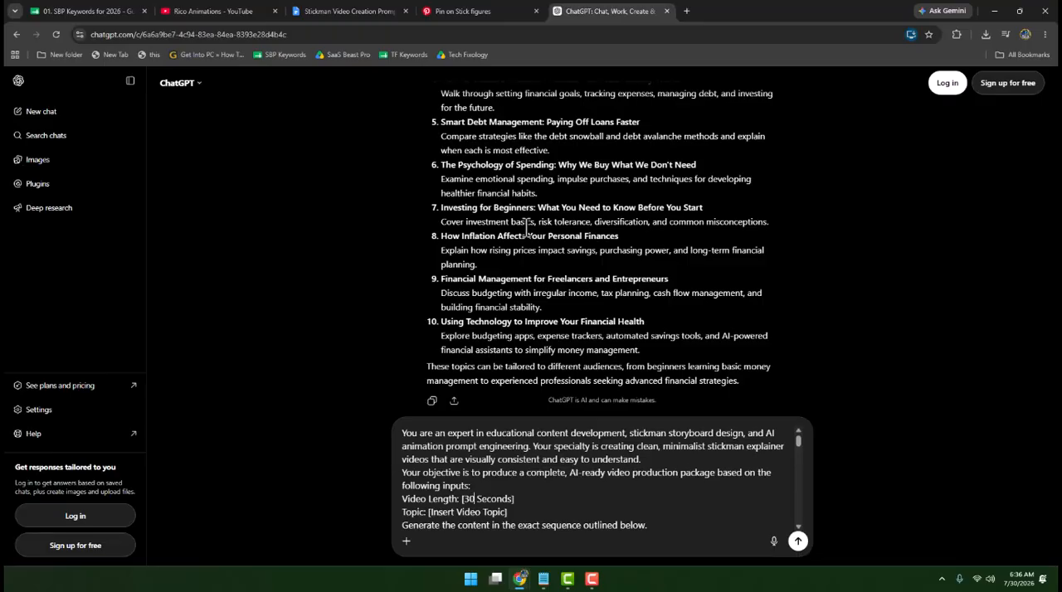
{"action": "scroll", "coordinate": [526, 225], "scroll_direction": "up", "scroll_amount": 2}
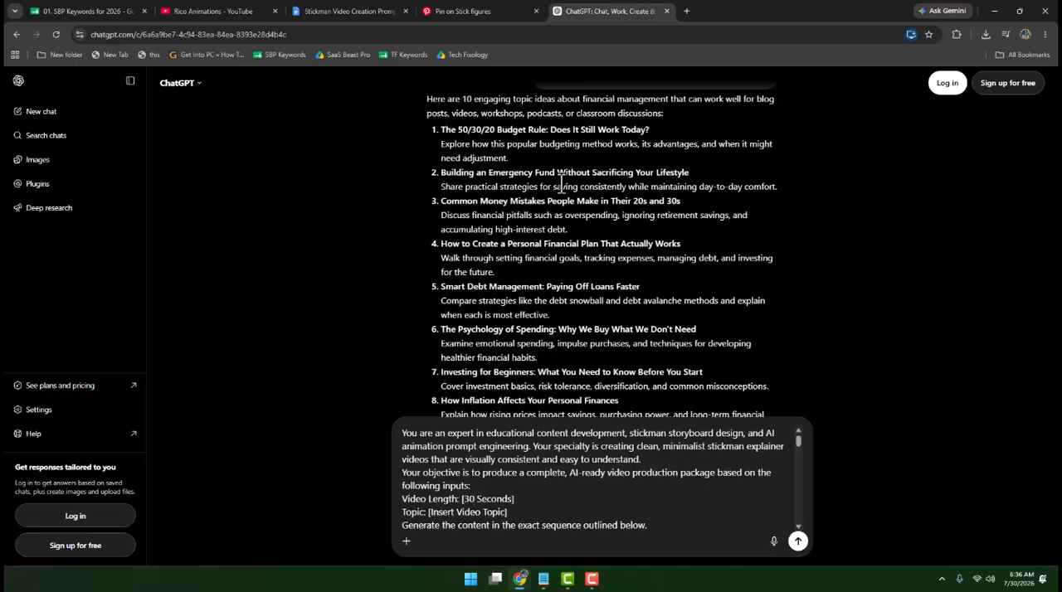
{"action": "left_click_drag", "start_coordinate": [689, 174], "coordinate": [439, 172]}
{"action": "key", "text": "ctrl+c"}
{"action": "left_click_drag", "start_coordinate": [428, 512], "coordinate": [504, 519]}
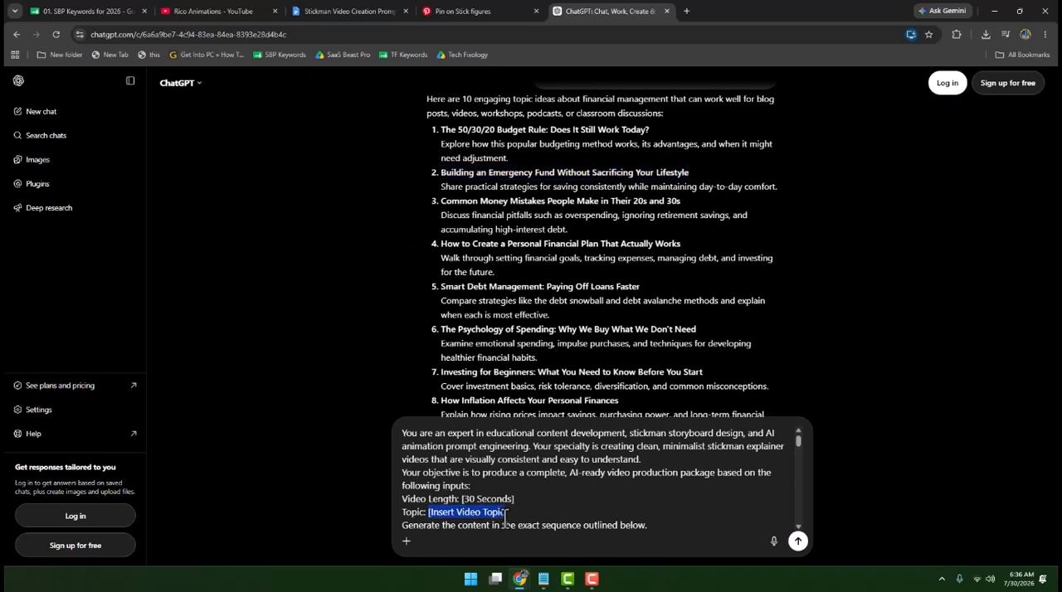
{"action": "key", "text": "ctrl+v"}
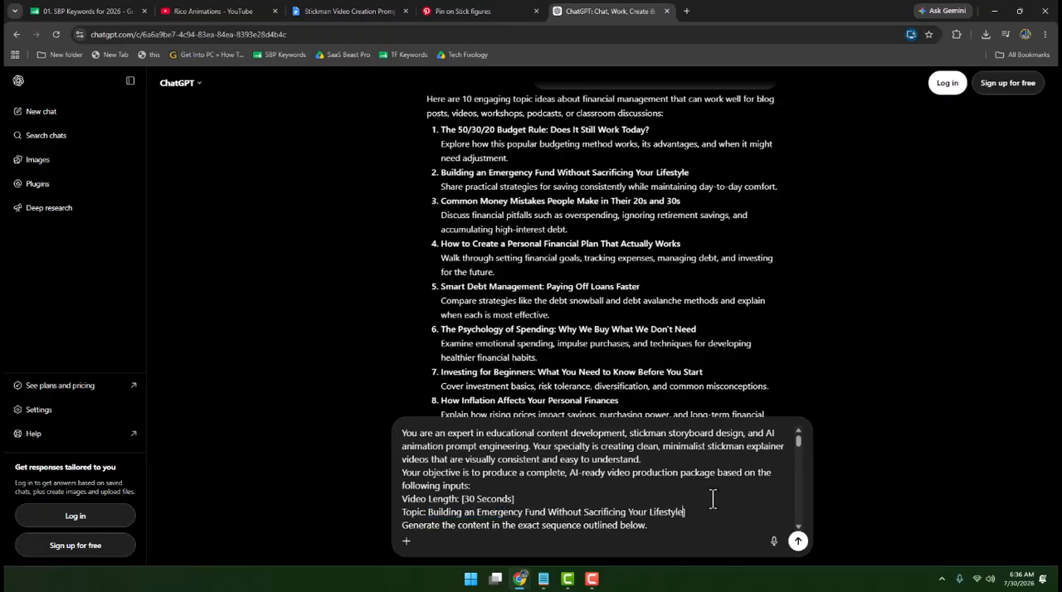
{"action": "key", "text": "Return"}
- Review the generated voice-over script scenes and the scene image prompts in the reply
{"action": "scroll", "coordinate": [705, 399], "scroll_direction": "down", "scroll_amount": 8}
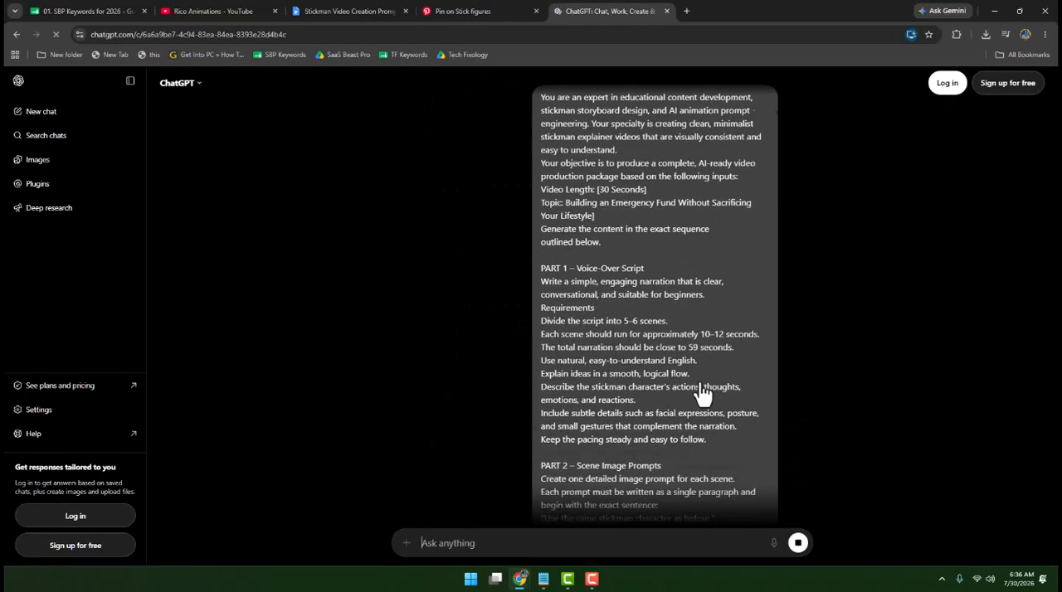
{"action": "scroll", "coordinate": [701, 391], "scroll_direction": "down", "scroll_amount": 5}
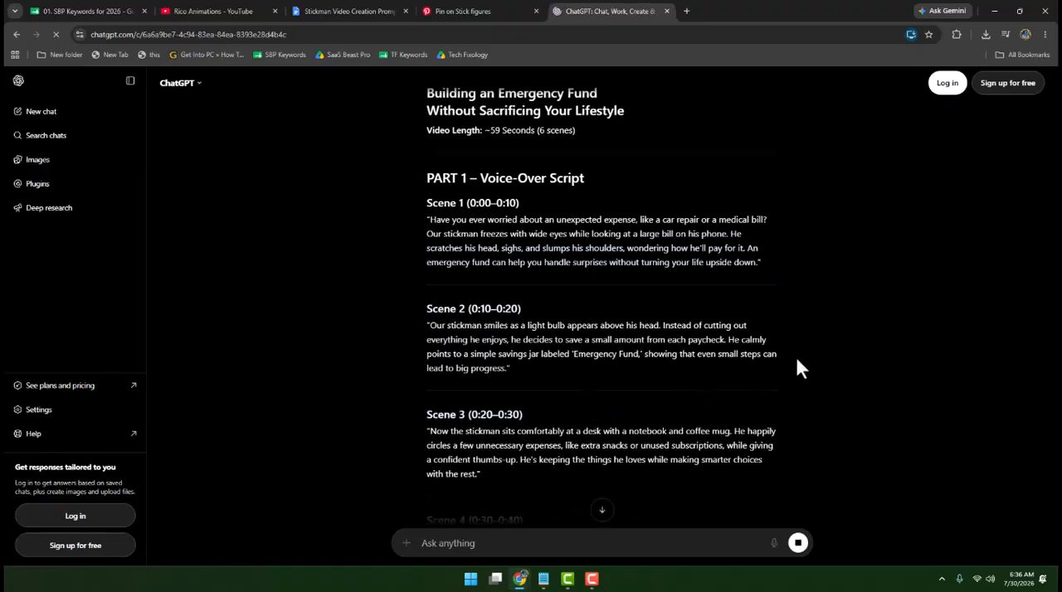
{"action": "scroll", "coordinate": [795, 366], "scroll_direction": "down", "scroll_amount": 3}
{"action": "scroll", "coordinate": [795, 366], "scroll_direction": "down", "scroll_amount": 9}
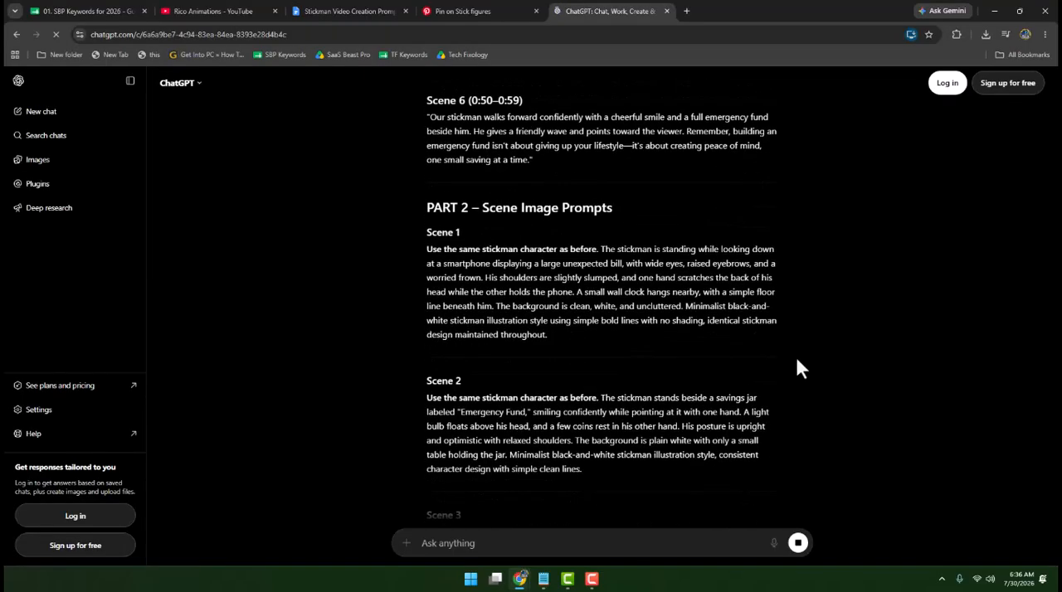
{"action": "scroll", "coordinate": [481, 390], "scroll_direction": "up", "scroll_amount": 8}
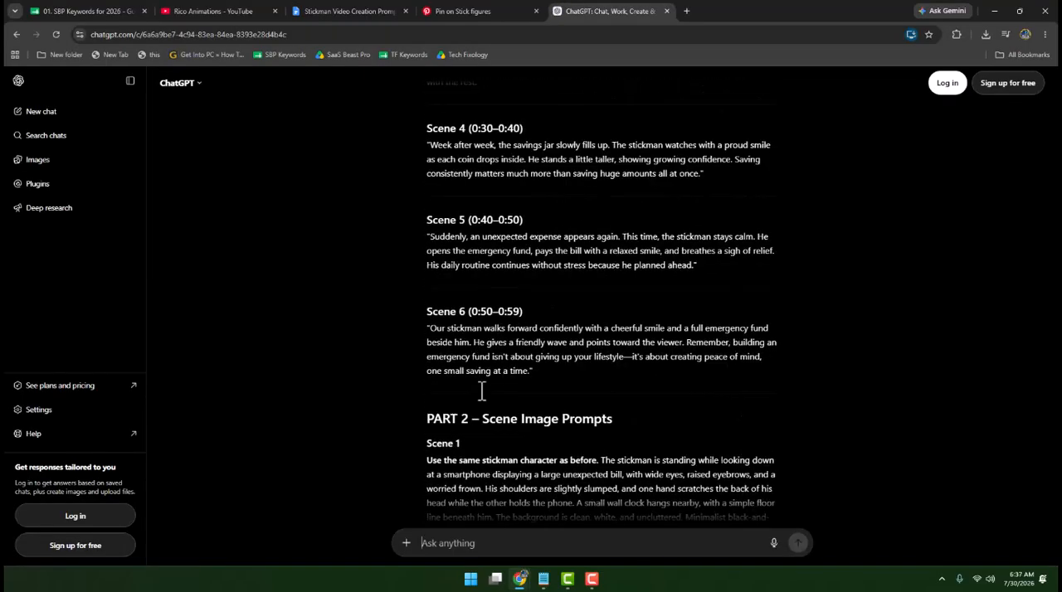
{"action": "scroll", "coordinate": [654, 431], "scroll_direction": "up", "scroll_amount": 8}
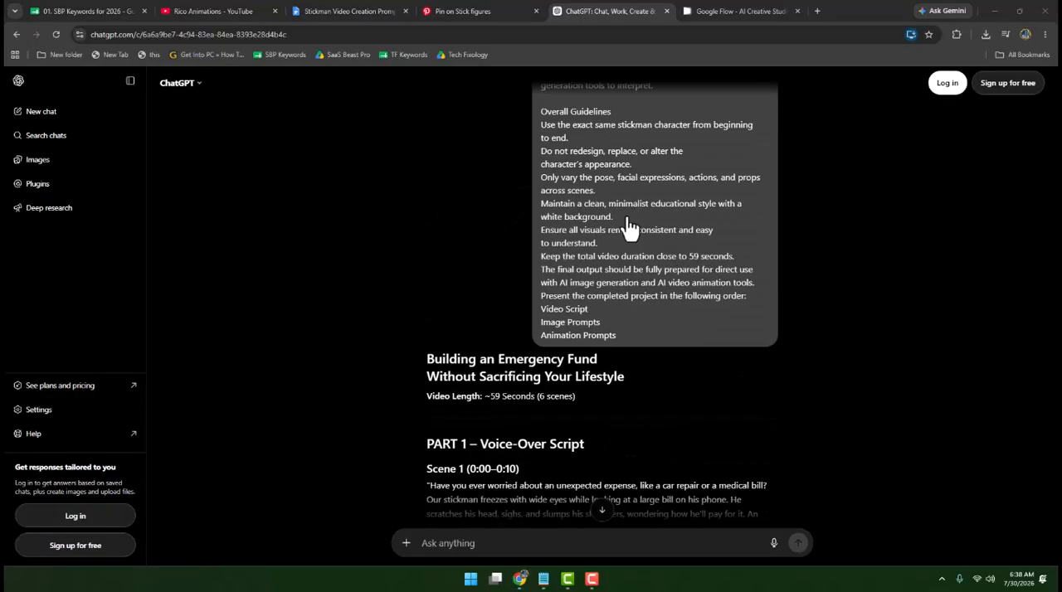
- Switch to Google Flow and create a new project
{"action": "left_click", "coordinate": [756, 10]}
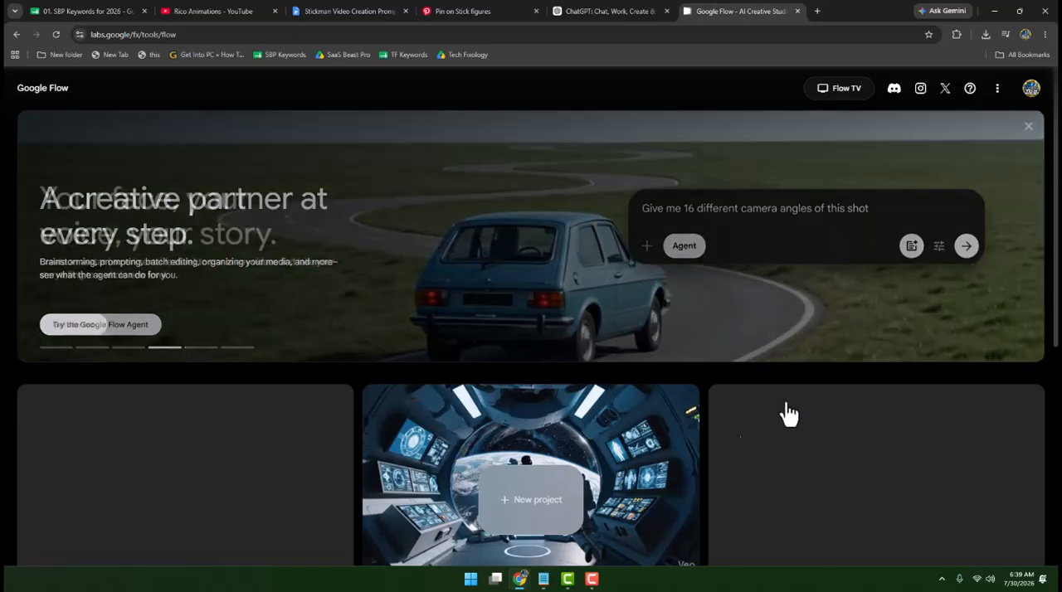
{"action": "scroll", "coordinate": [545, 493], "scroll_direction": "down", "scroll_amount": 1}
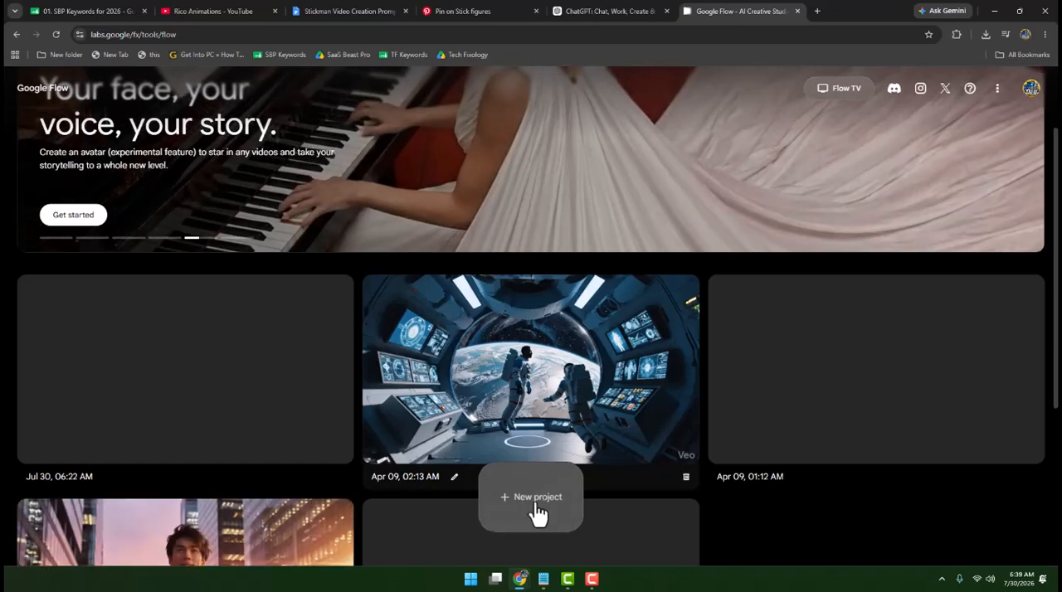
{"action": "left_click", "coordinate": [537, 498]}
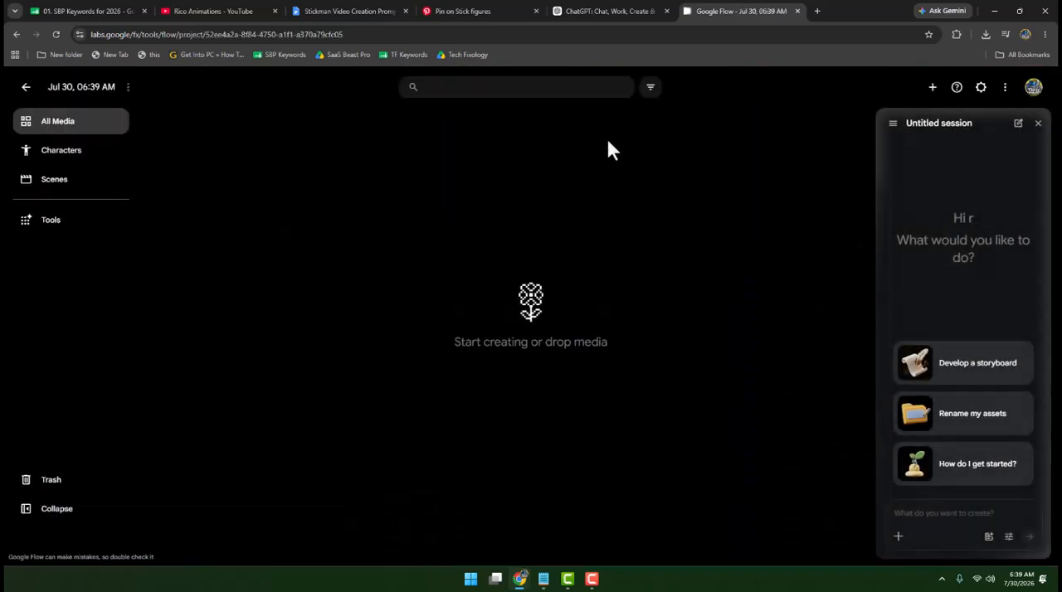
- Switch to ChatGPT and copy the Scene 1 image prompt from Part 2 – Scene Image Prompts
{"action": "left_click", "coordinate": [587, 11]}
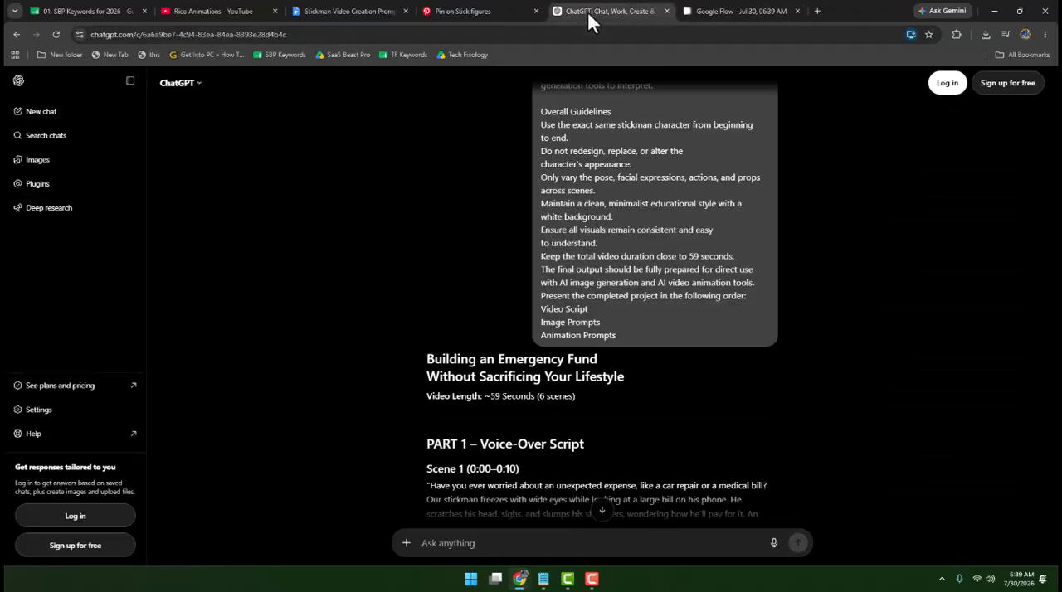
{"action": "scroll", "coordinate": [646, 284], "scroll_direction": "down", "scroll_amount": 7}
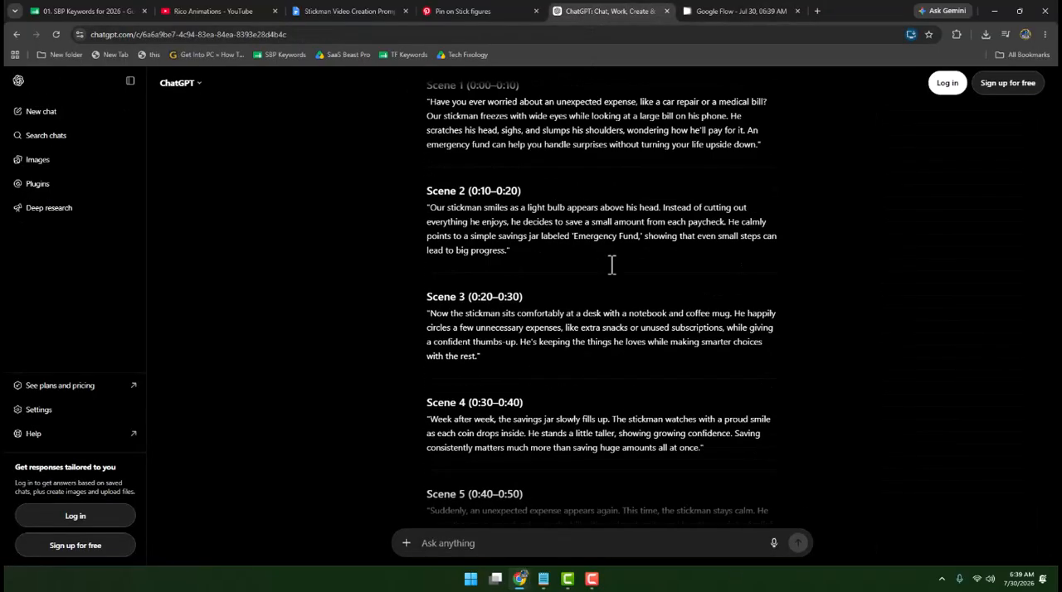
{"action": "scroll", "coordinate": [610, 265], "scroll_direction": "down", "scroll_amount": 3}
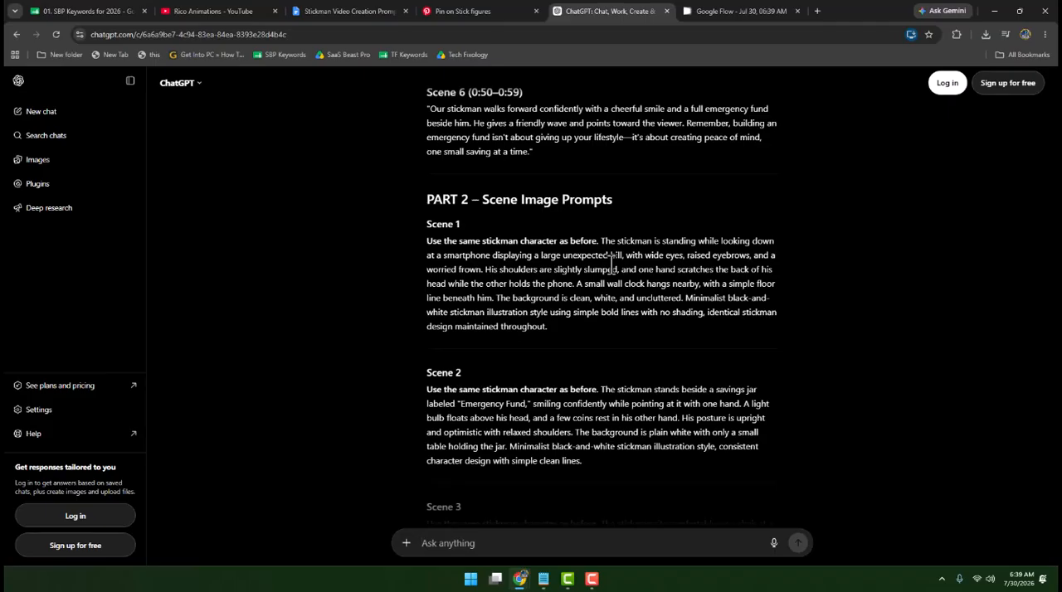
{"action": "left_click_drag", "start_coordinate": [484, 199], "coordinate": [640, 218]}
{"action": "left_click", "coordinate": [520, 309]}
{"action": "left_click_drag", "start_coordinate": [427, 240], "coordinate": [594, 335]}
{"action": "key", "text": "ctrl+c"}
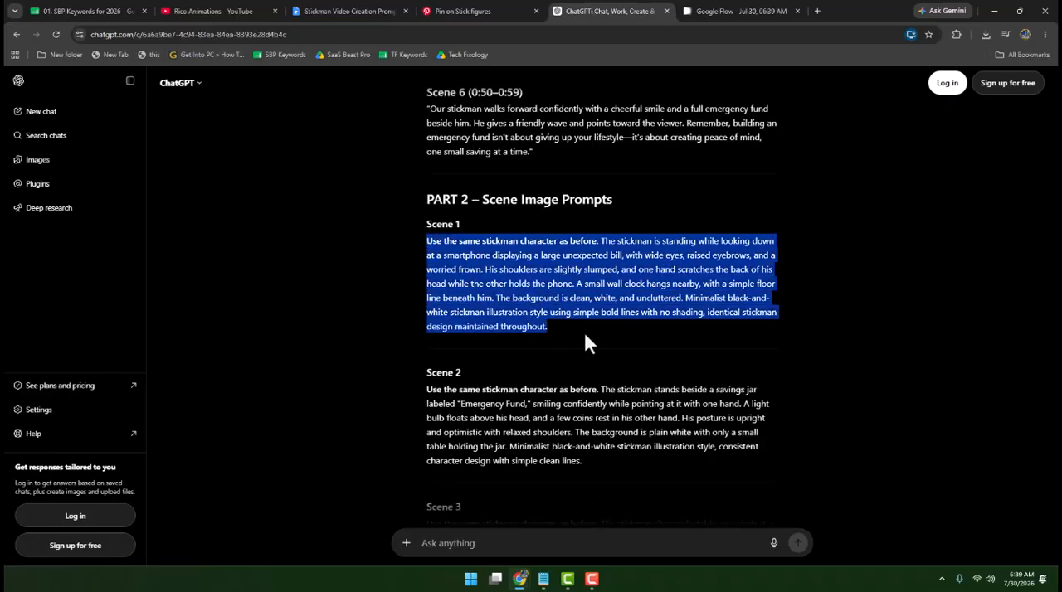
- In Google Flow, create a new character from the uploaded download (1).jpg and generate an image with the copied Scene 1 prompt
{"action": "left_click", "coordinate": [707, 11]}
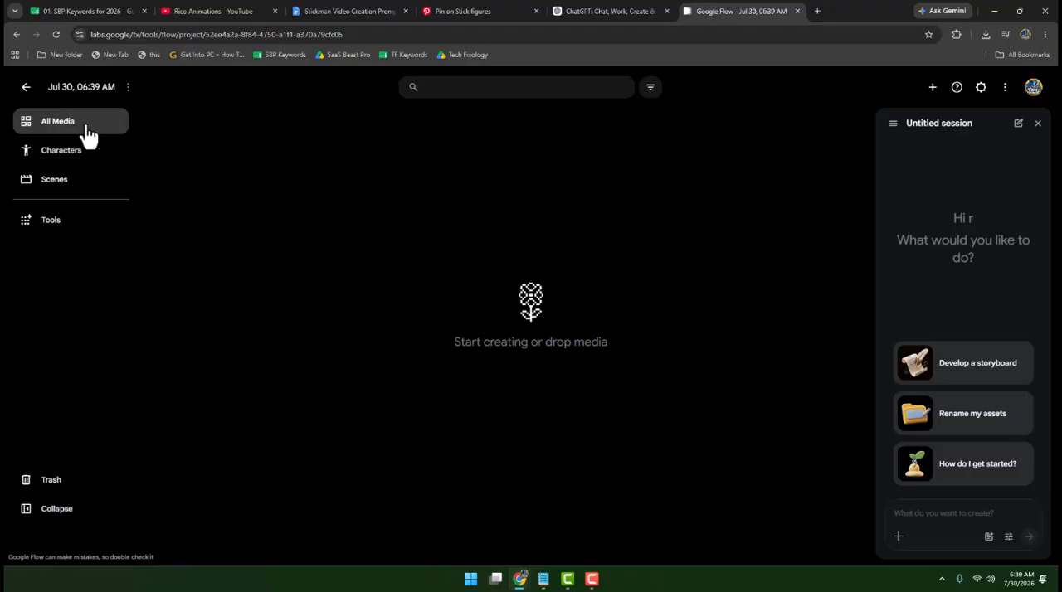
{"action": "left_click", "coordinate": [62, 165]}
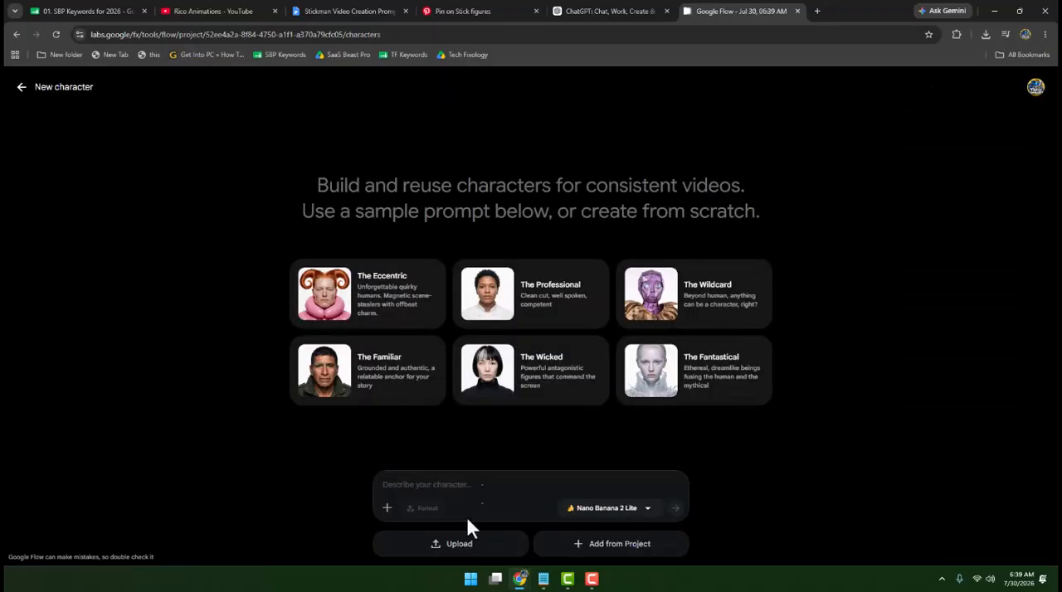
{"action": "left_click", "coordinate": [459, 545]}
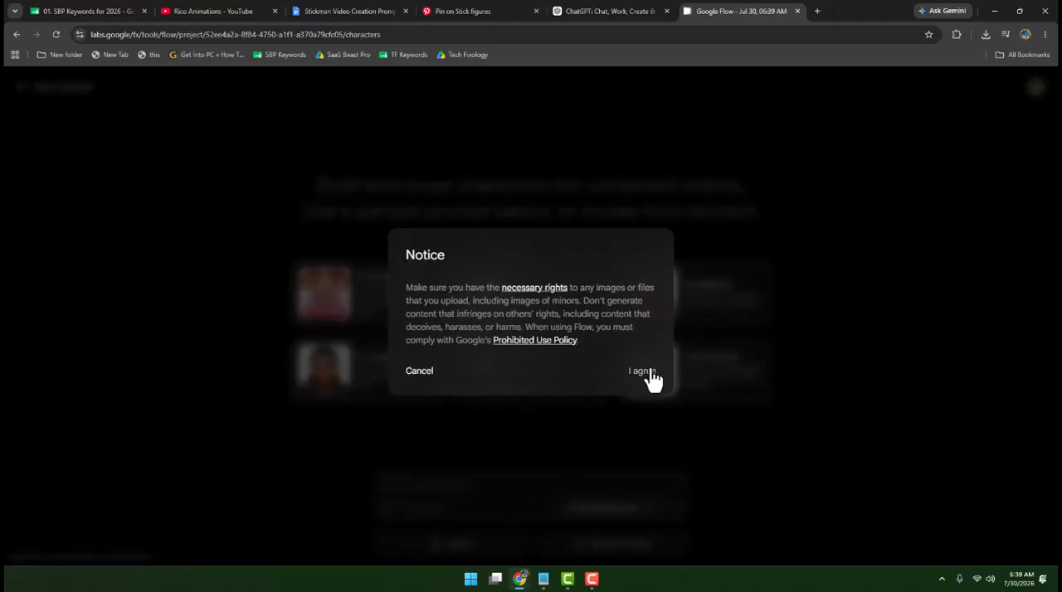
{"action": "left_click", "coordinate": [650, 373]}
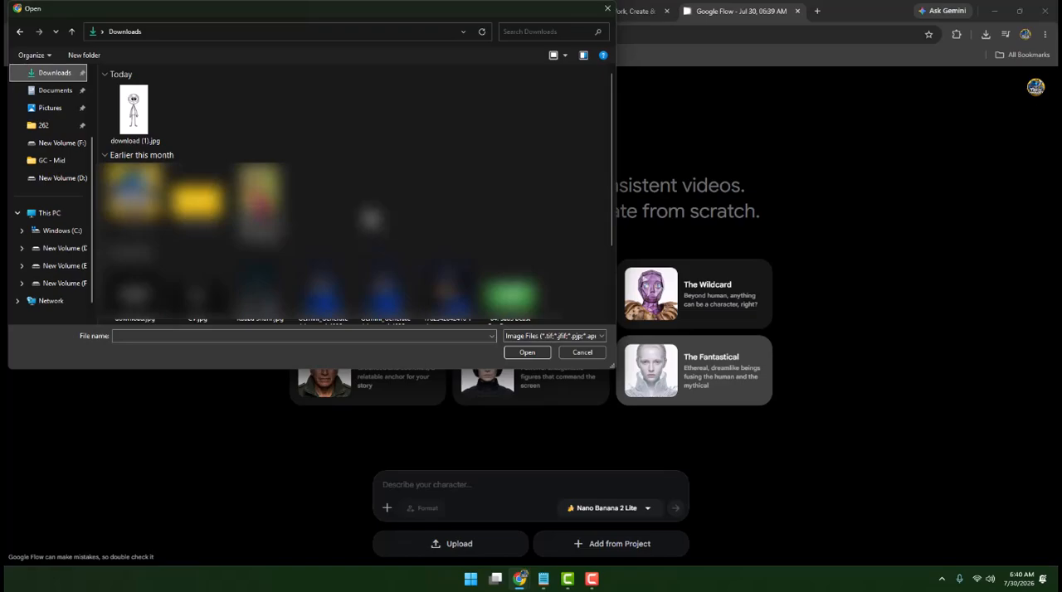
{"action": "left_click", "coordinate": [147, 108]}
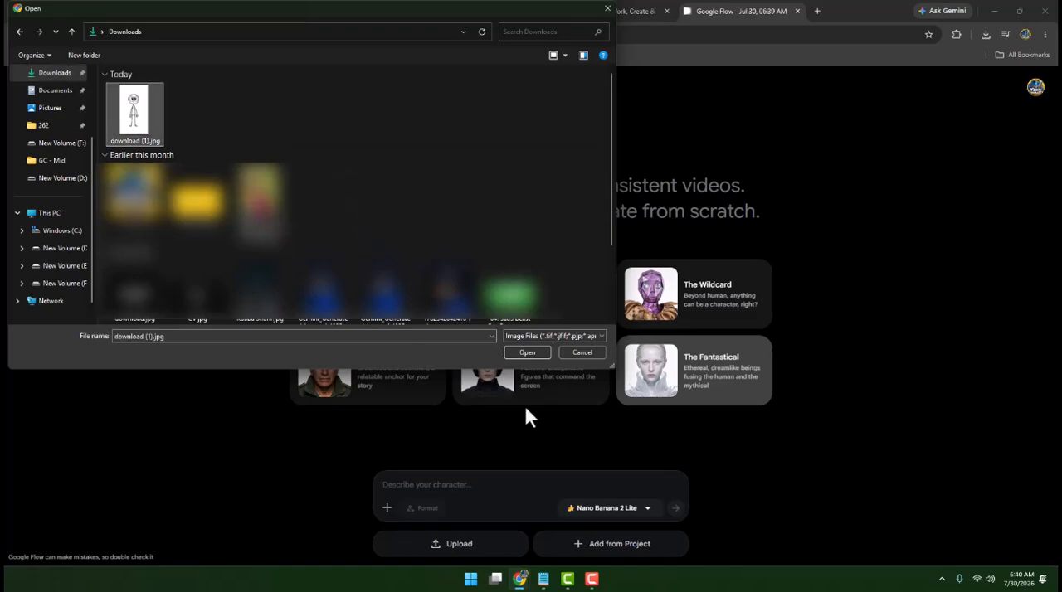
{"action": "left_click", "coordinate": [526, 353]}
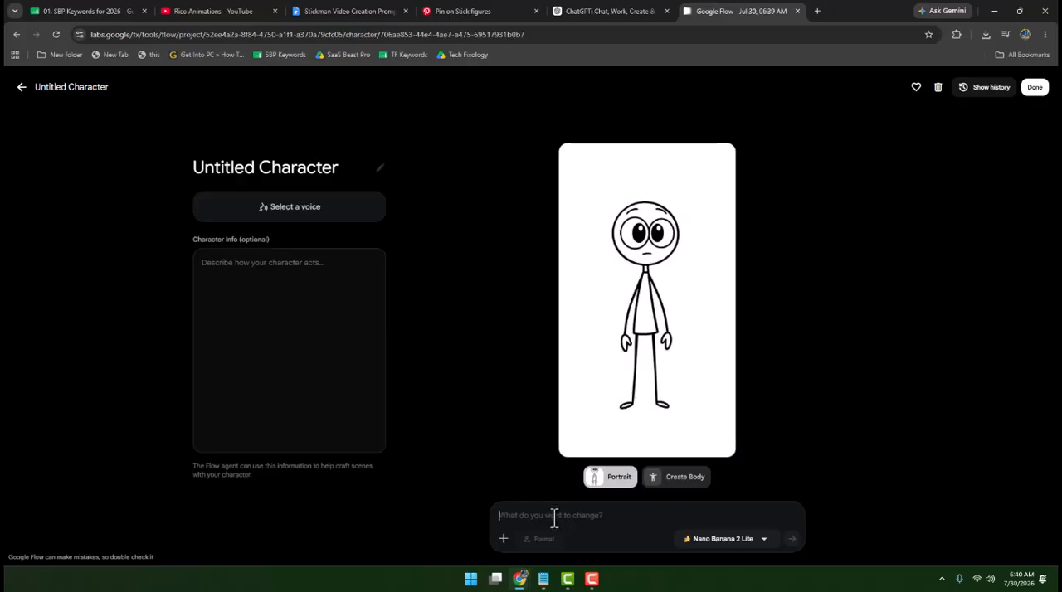
{"action": "key", "text": "ctrl+v"}
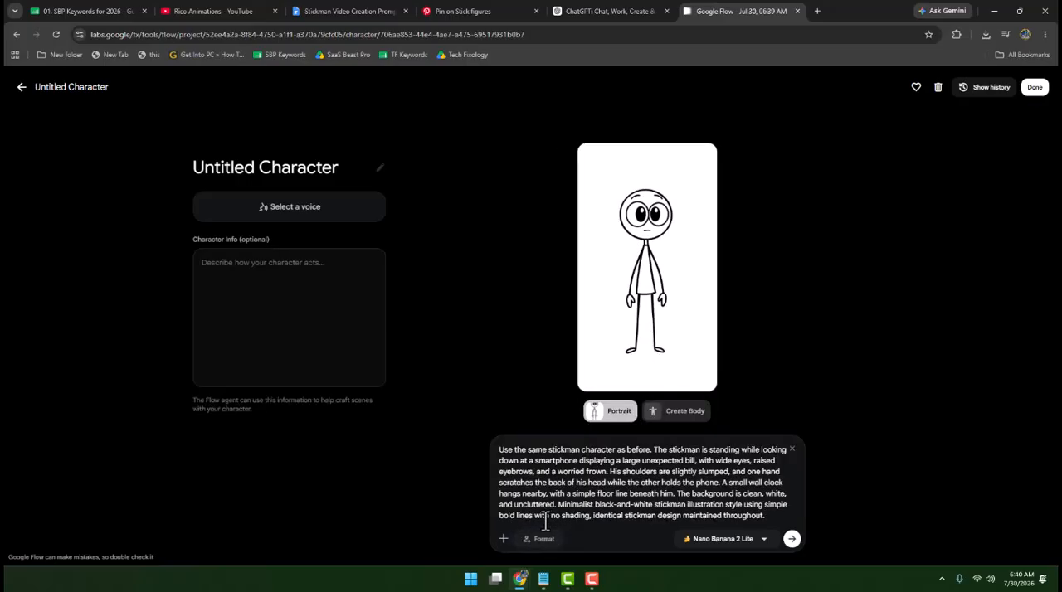
{"action": "key", "text": "Return"}
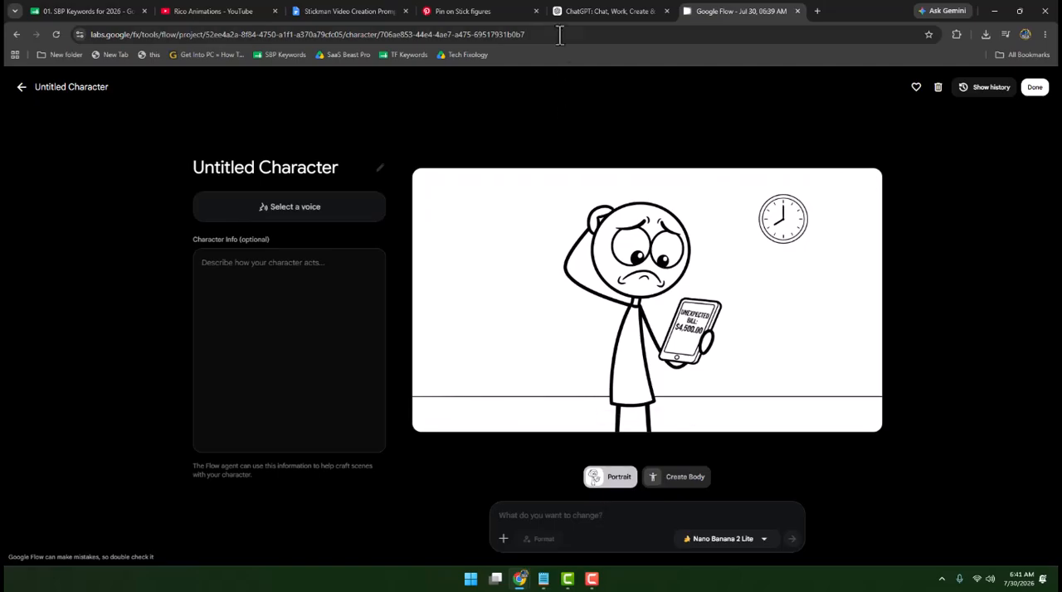
- Return to ChatGPT and copy the Scene 2 image prompt about the stickman beside the "Emergency Fund" savings jar
{"action": "left_click", "coordinate": [566, 10]}
{"action": "scroll", "coordinate": [524, 323], "scroll_direction": "down", "scroll_amount": 3}
{"action": "scroll", "coordinate": [524, 324], "scroll_direction": "down", "scroll_amount": 5}
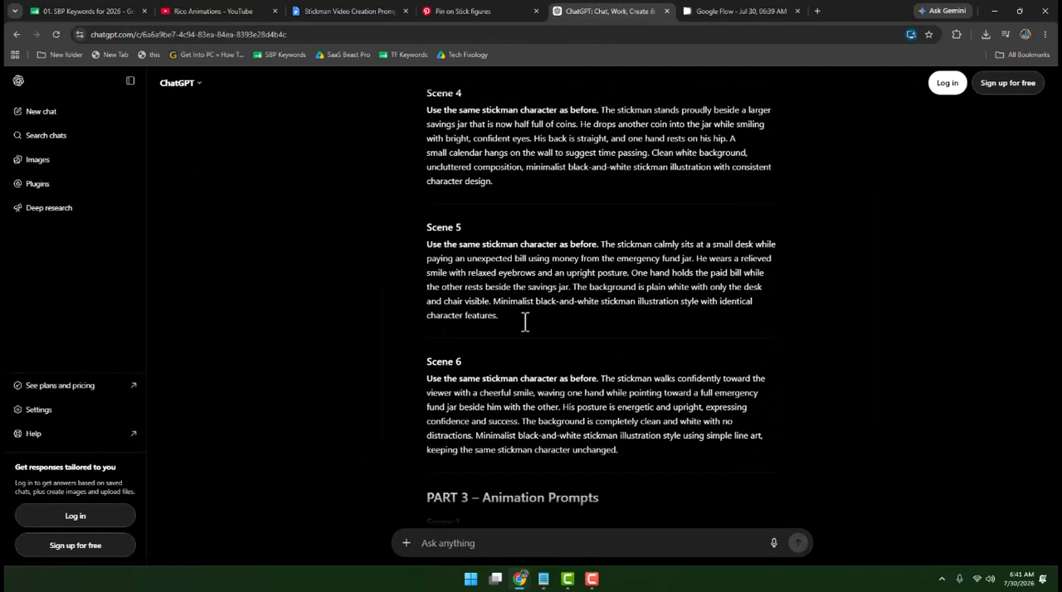
{"action": "scroll", "coordinate": [525, 324], "scroll_direction": "up", "scroll_amount": 8}
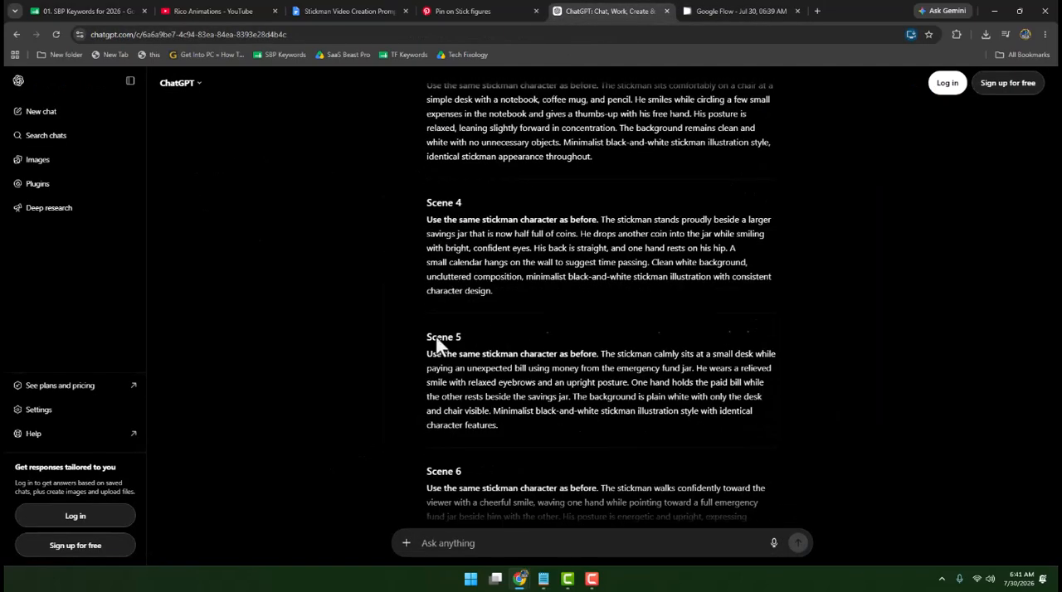
{"action": "left_click_drag", "start_coordinate": [427, 335], "coordinate": [592, 417]}
{"action": "key", "text": "ctrl+c"}
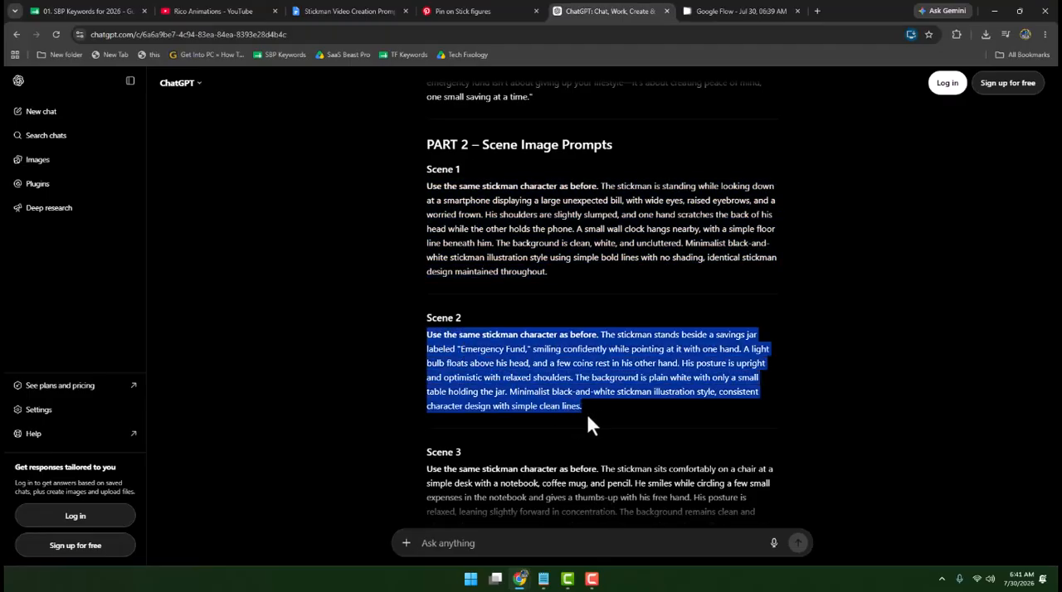
- In Google Flow, upload download (1).jpg as the prompt's reference image and generate the image for the copied Scene 2 prompt
{"action": "left_click", "coordinate": [725, 17]}
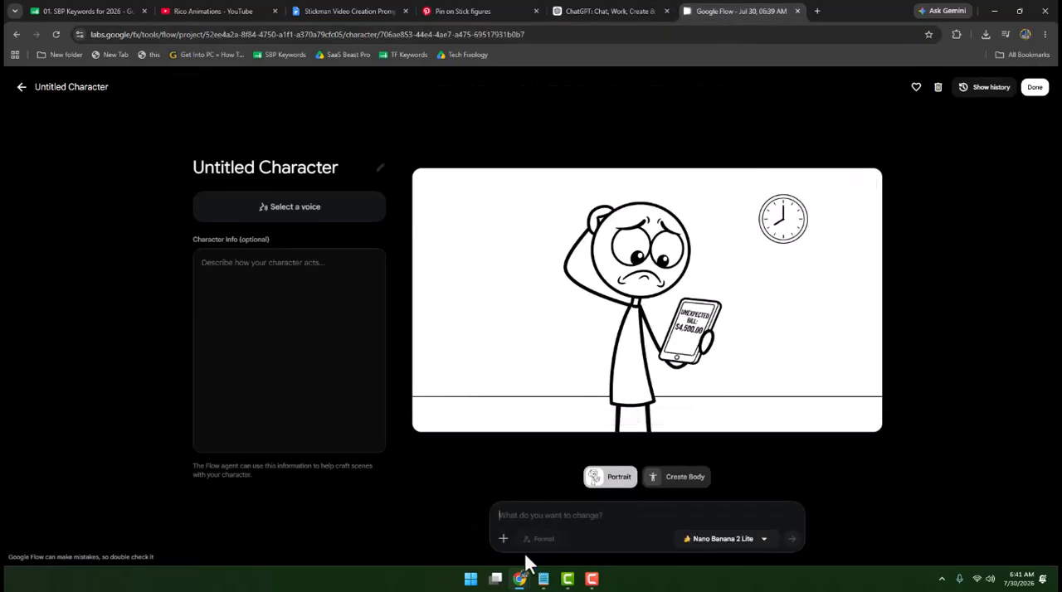
{"action": "left_click", "coordinate": [503, 539]}
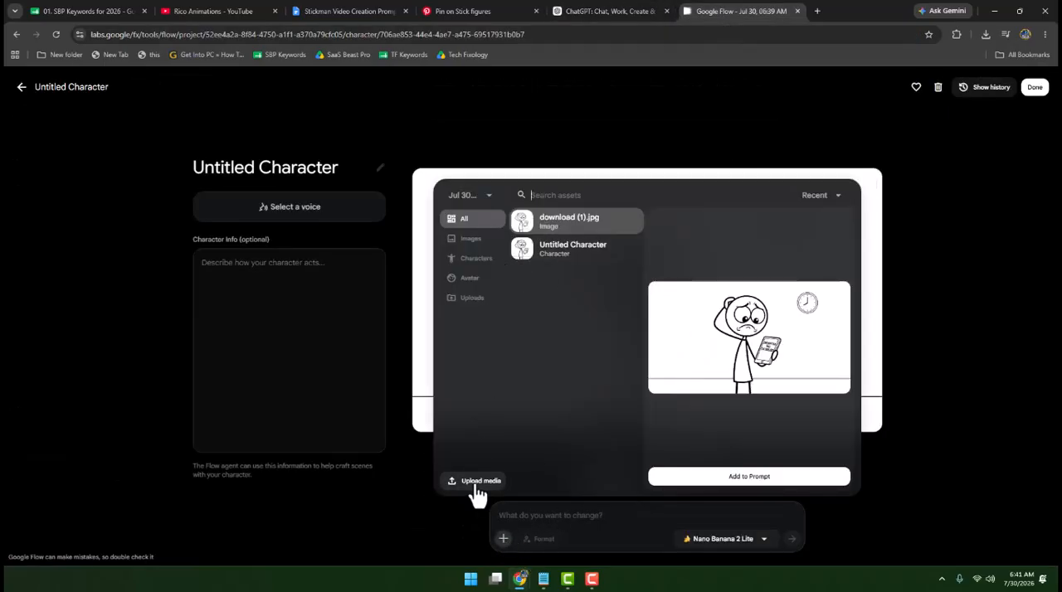
{"action": "left_click", "coordinate": [473, 484]}
{"action": "left_click", "coordinate": [138, 103]}
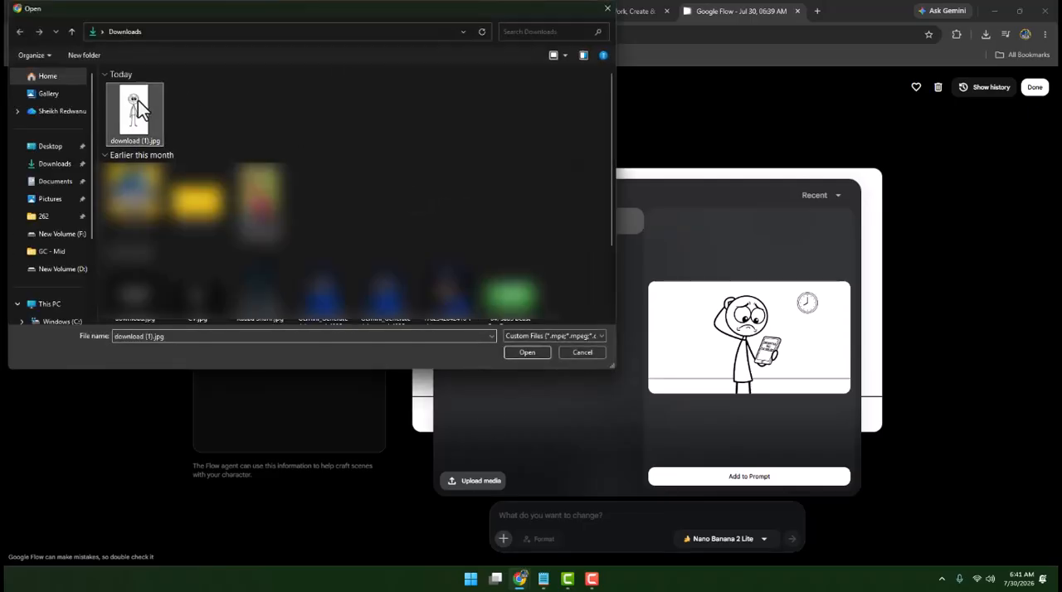
{"action": "double_click", "coordinate": [138, 101]}
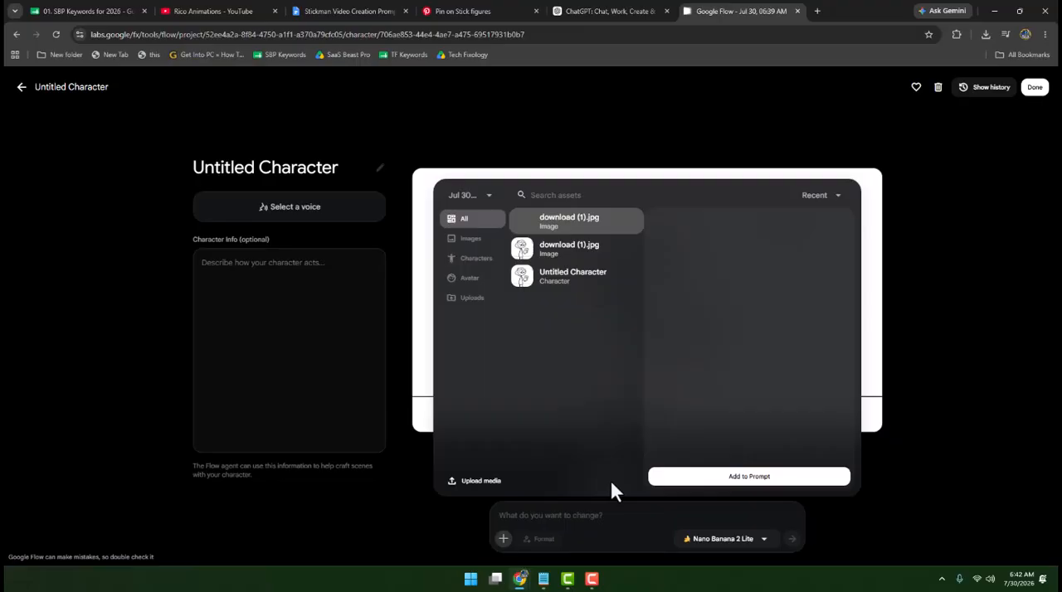
{"action": "left_click", "coordinate": [746, 488]}
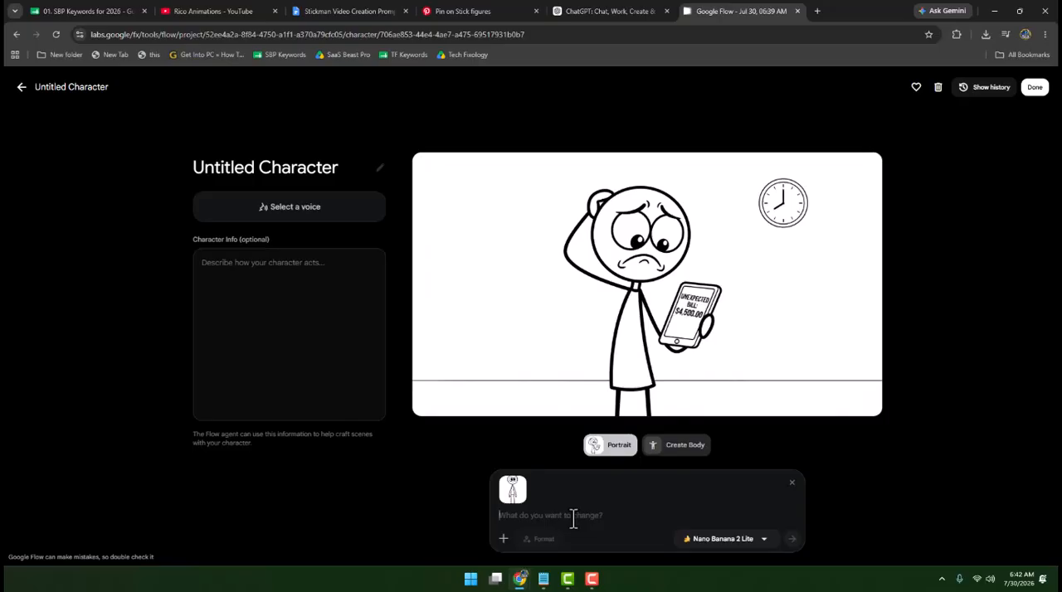
{"action": "key", "text": "ctrl+v"}
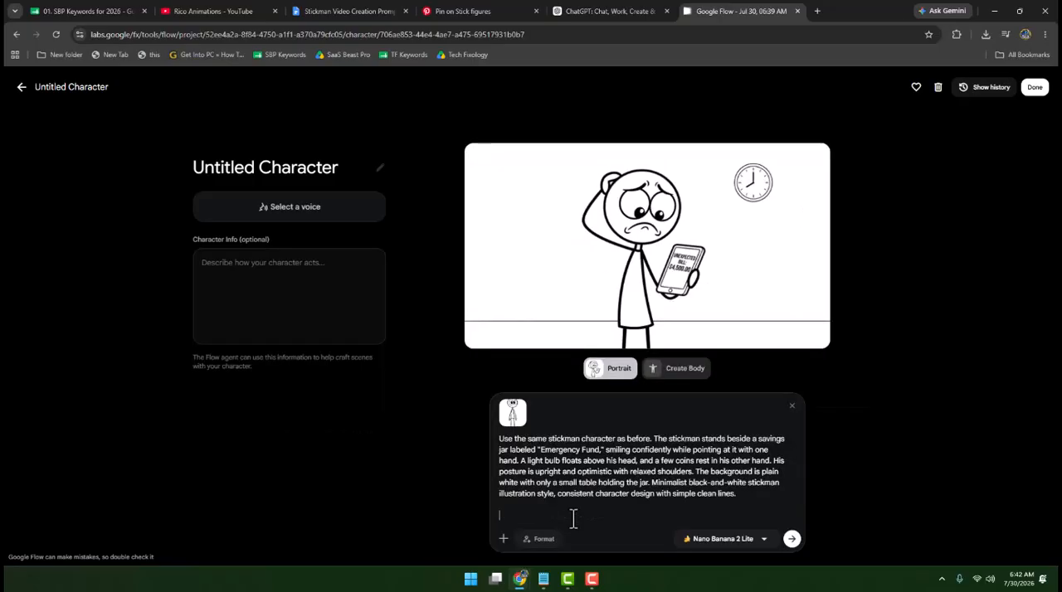
{"action": "left_click", "coordinate": [793, 539]}
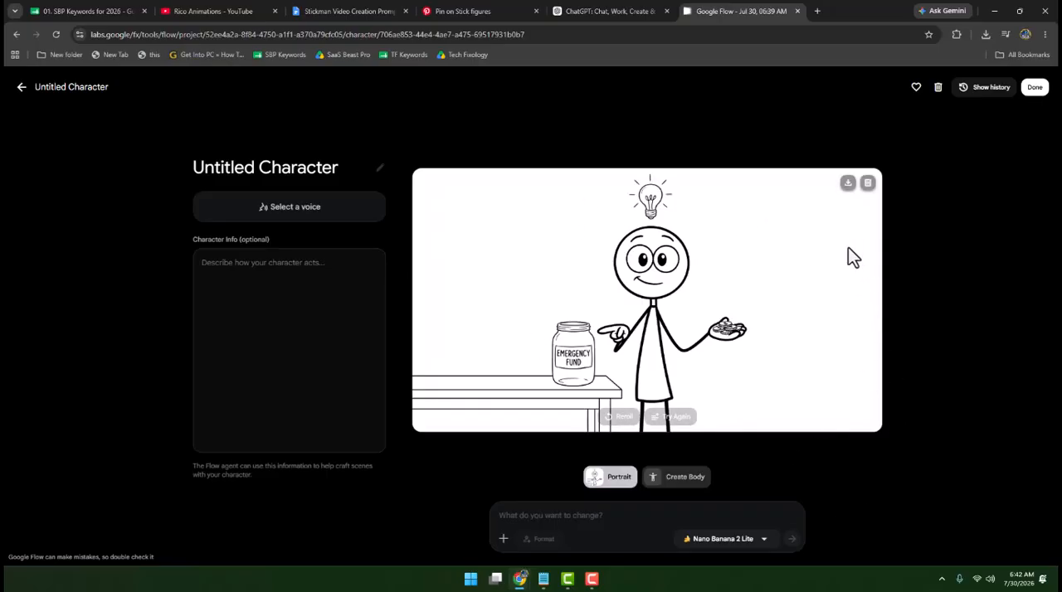
- Look through the remaining image prompts for Scenes 3 to 6 and the start of the Animation Prompts in ChatGPT
{"action": "left_click", "coordinate": [591, 12]}
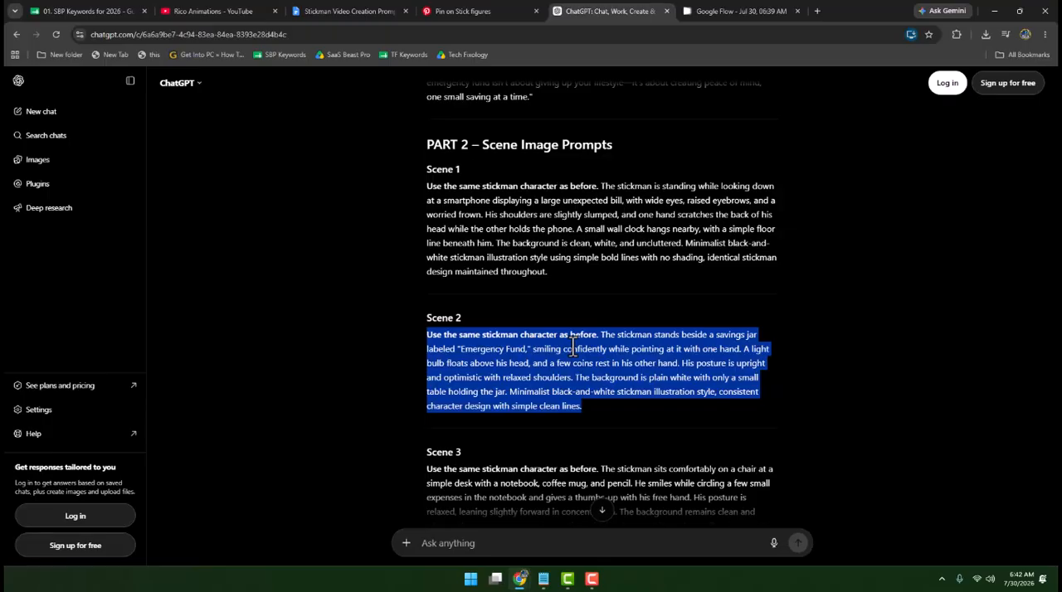
{"action": "scroll", "coordinate": [556, 348], "scroll_direction": "down", "scroll_amount": 3}
{"action": "left_click_drag", "start_coordinate": [428, 250], "coordinate": [593, 322]}
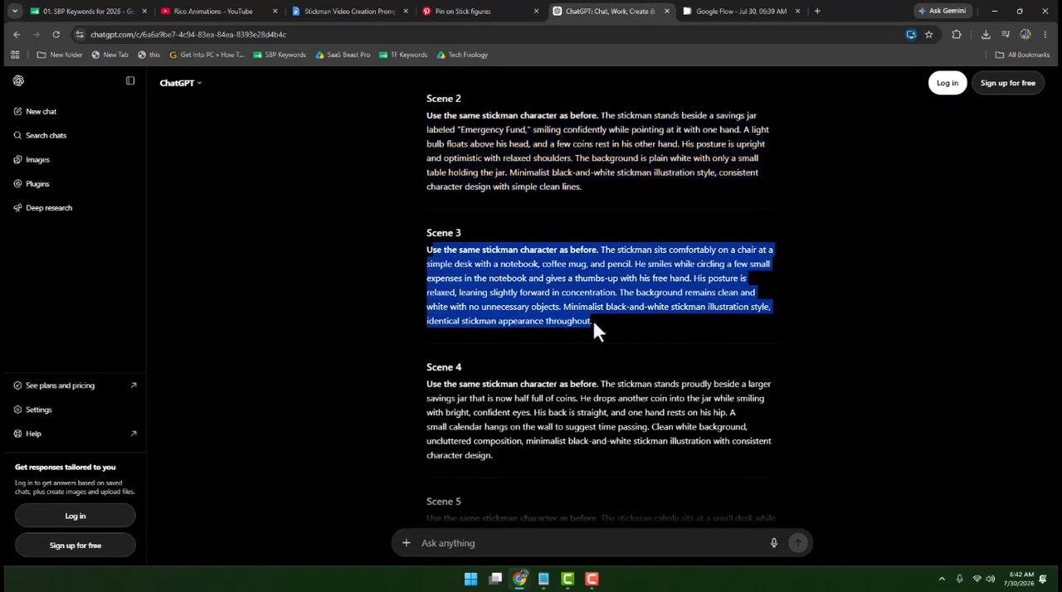
{"action": "scroll", "coordinate": [618, 328], "scroll_direction": "down", "scroll_amount": 4}
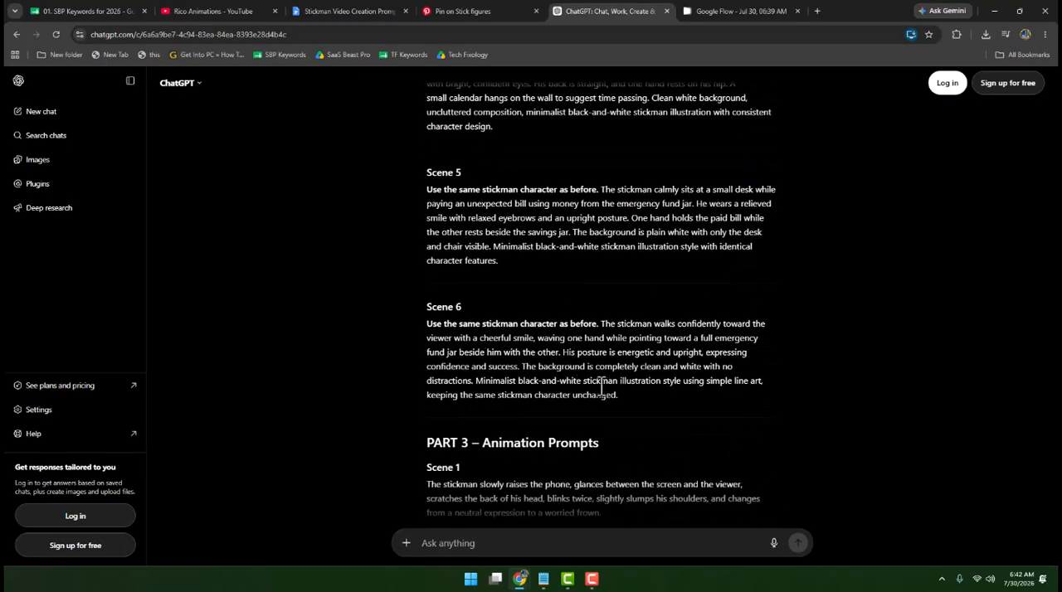
{"action": "left_click_drag", "start_coordinate": [616, 401], "coordinate": [571, 311]}
{"action": "left_click", "coordinate": [581, 311]}
{"action": "scroll", "coordinate": [590, 311], "scroll_direction": "down", "scroll_amount": 3}
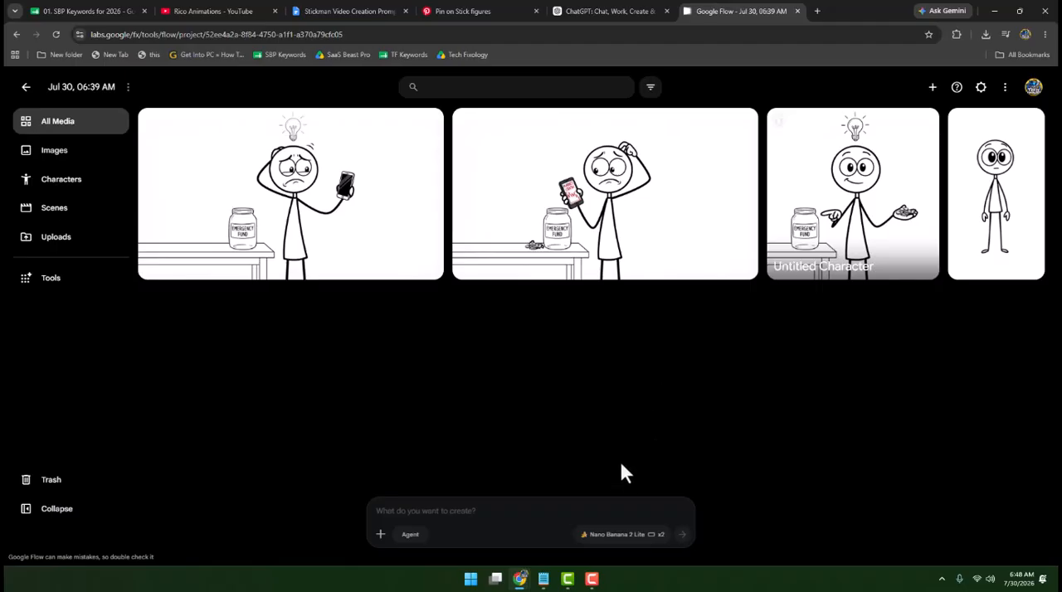
- Choose to animate the image of the worried stickman holding a phone beside the savings jar and loose coins
{"action": "mouse_move", "coordinate": [747, 137]}
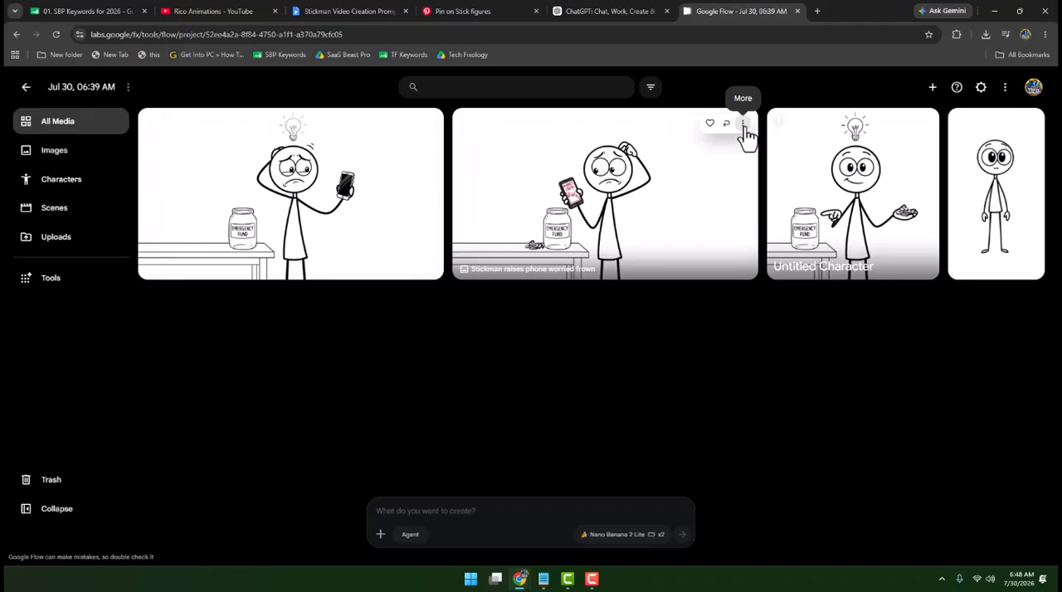
{"action": "left_click", "coordinate": [745, 126]}
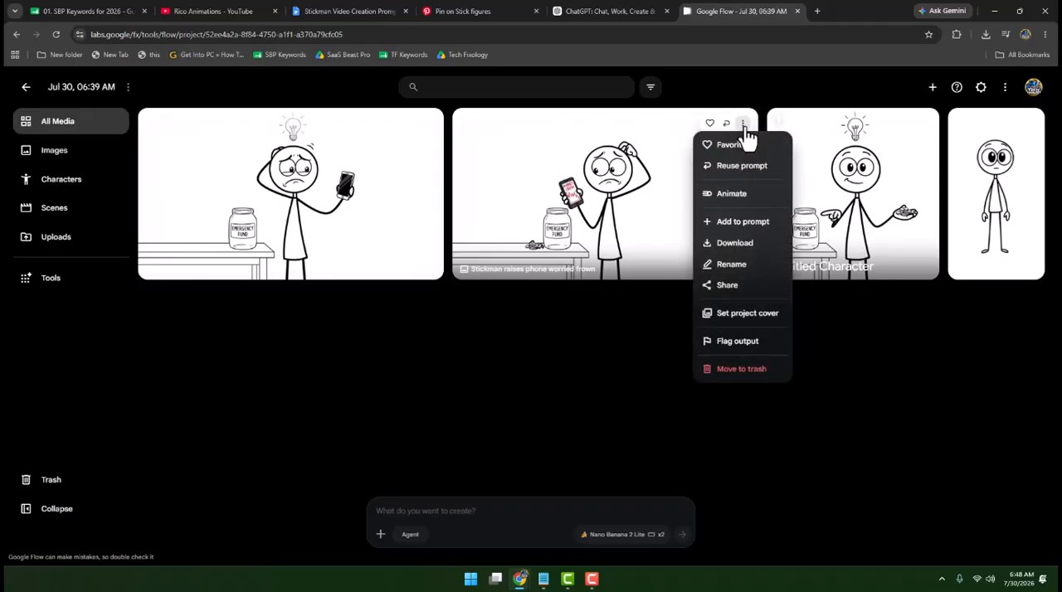
{"action": "left_click", "coordinate": [722, 195]}
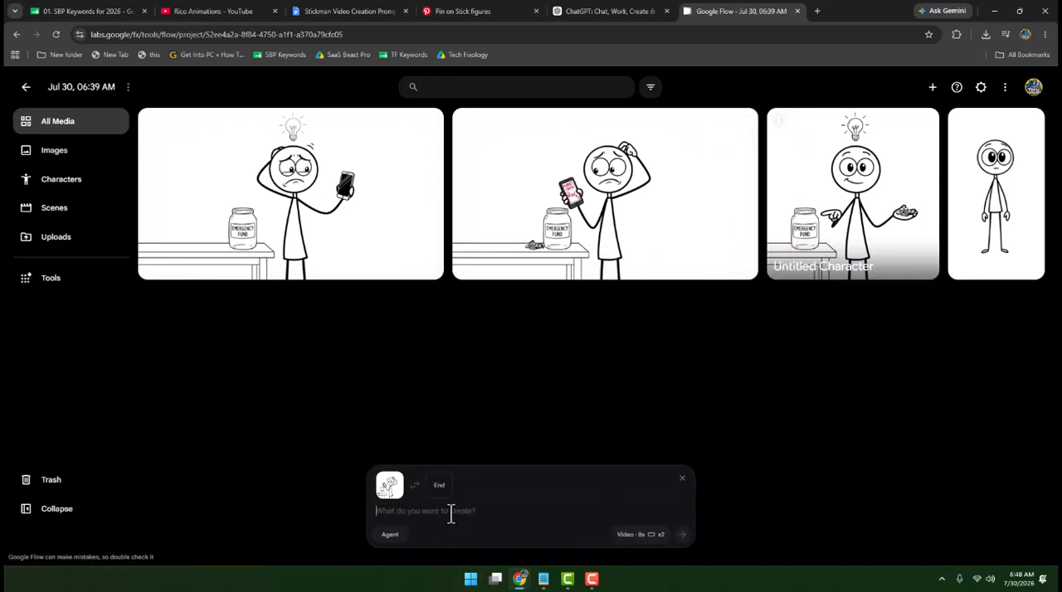
- Switch to ChatGPT and copy the Scene 1 text from Part 3 – Animation Prompts
{"action": "left_click", "coordinate": [605, 11]}
{"action": "left_click", "coordinate": [506, 322]}
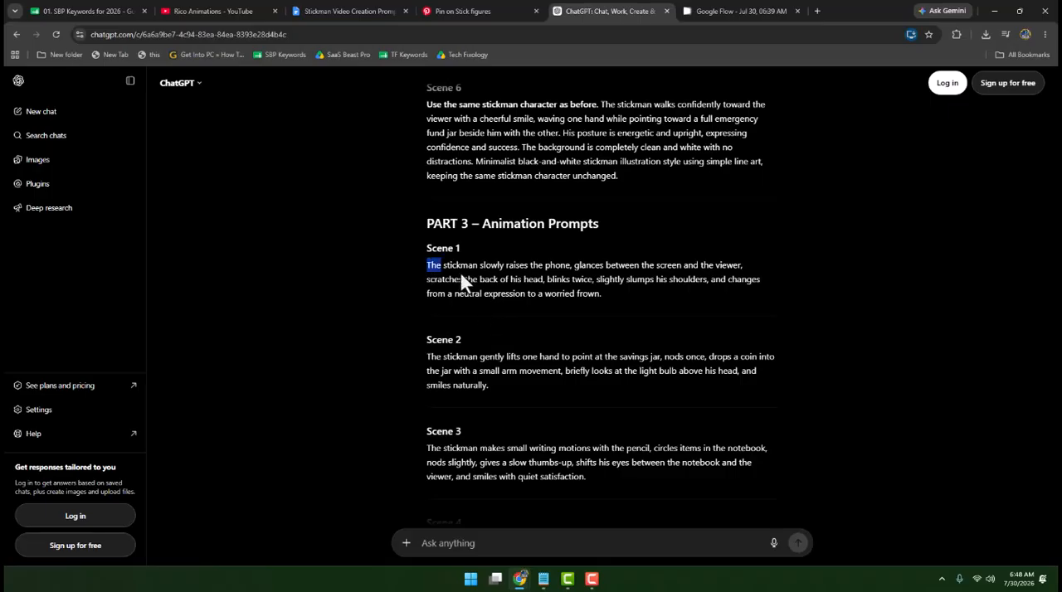
{"action": "left_click_drag", "start_coordinate": [428, 266], "coordinate": [608, 297]}
{"action": "key", "text": "ctrl+c"}
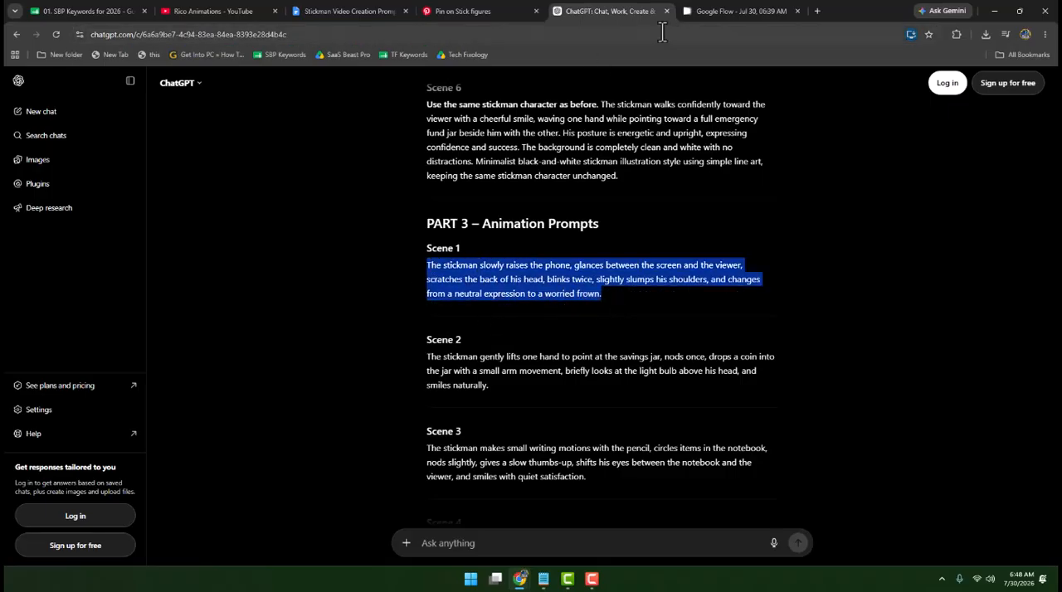
- In Google Flow, paste the Scene 1 animation prompt for the chosen start frame and generate the video
{"action": "left_click", "coordinate": [700, 12]}
{"action": "left_click", "coordinate": [473, 511]}
{"action": "key", "text": "ctrl+v"}
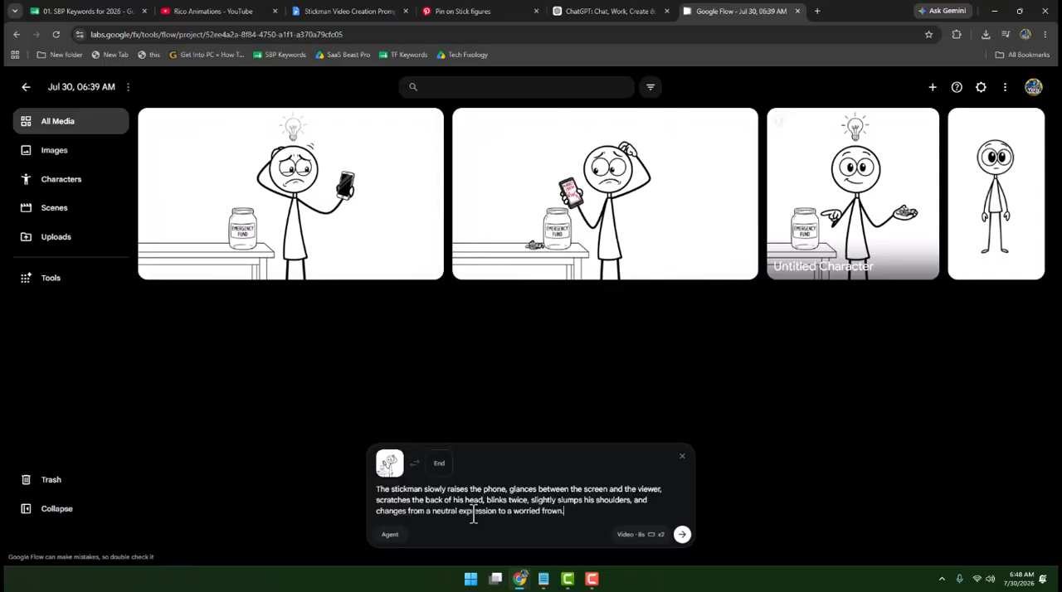
{"action": "key", "text": "Return"}
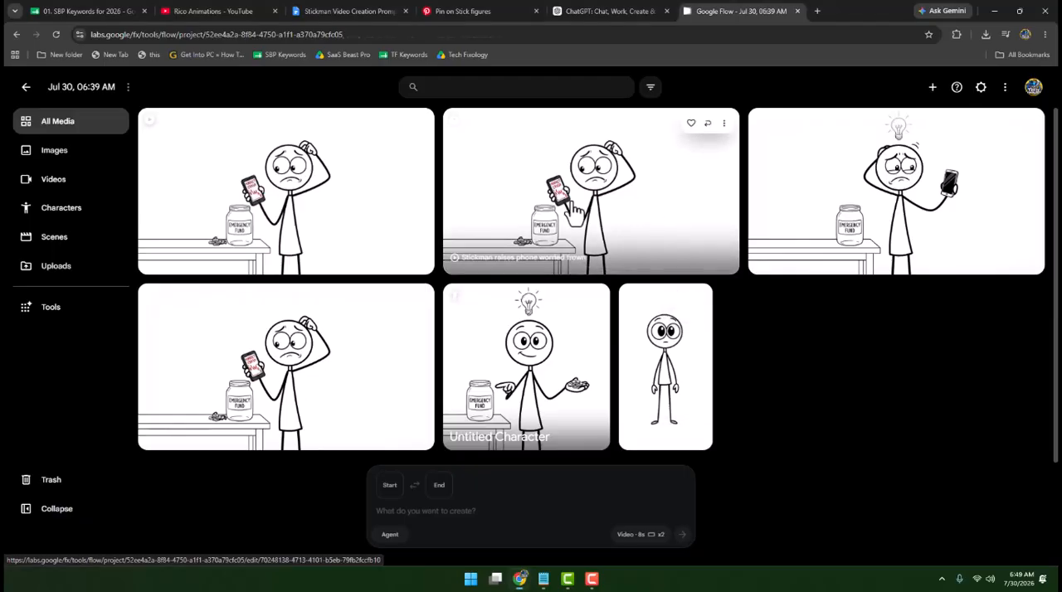
- Preview the second generated clip of the worried stickman with the phone and return to the project's media
{"action": "left_click", "coordinate": [573, 212]}
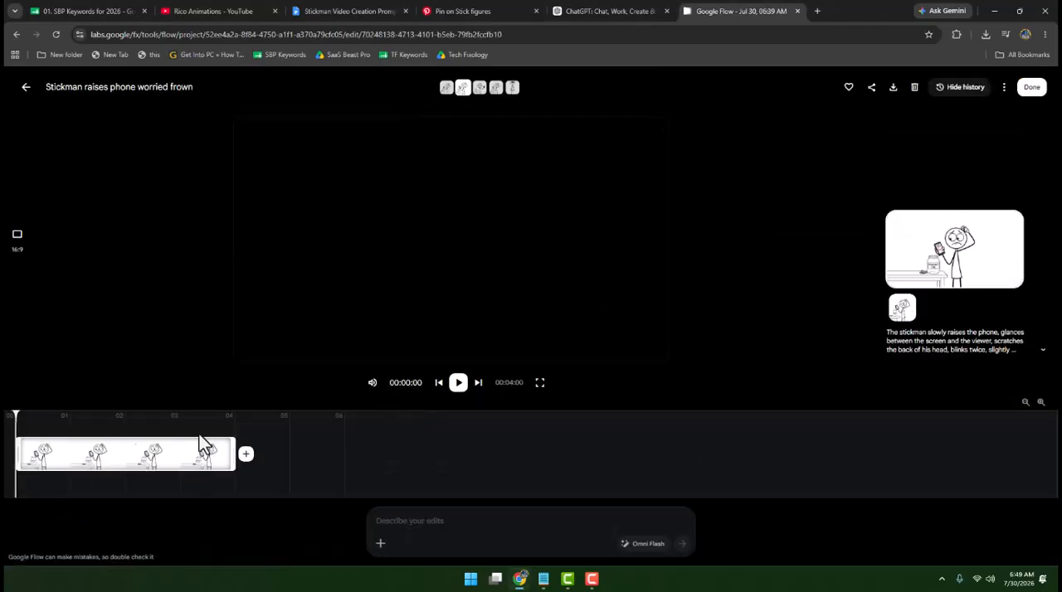
{"action": "left_click", "coordinate": [458, 382]}
{"action": "left_click", "coordinate": [26, 87]}
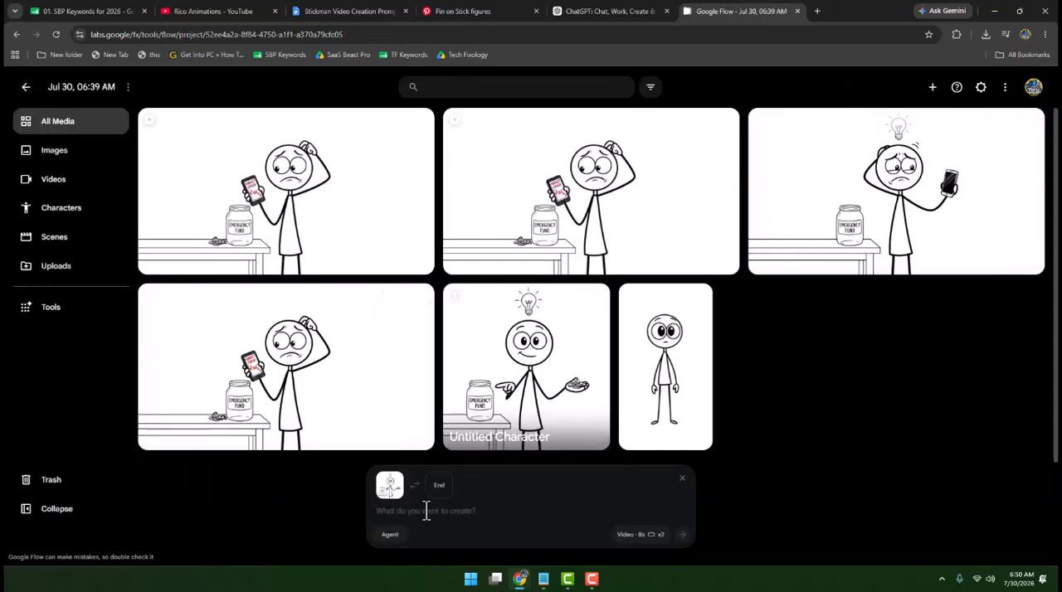
- Set the smiling stickman with the savings jar as the start frame and copy the Scene 2 animation prompt from ChatGPT
{"action": "left_click", "coordinate": [427, 511]}
{"action": "left_click", "coordinate": [635, 11]}
{"action": "left_click_drag", "start_coordinate": [427, 359], "coordinate": [491, 401]}
{"action": "key", "text": "ctrl+c"}
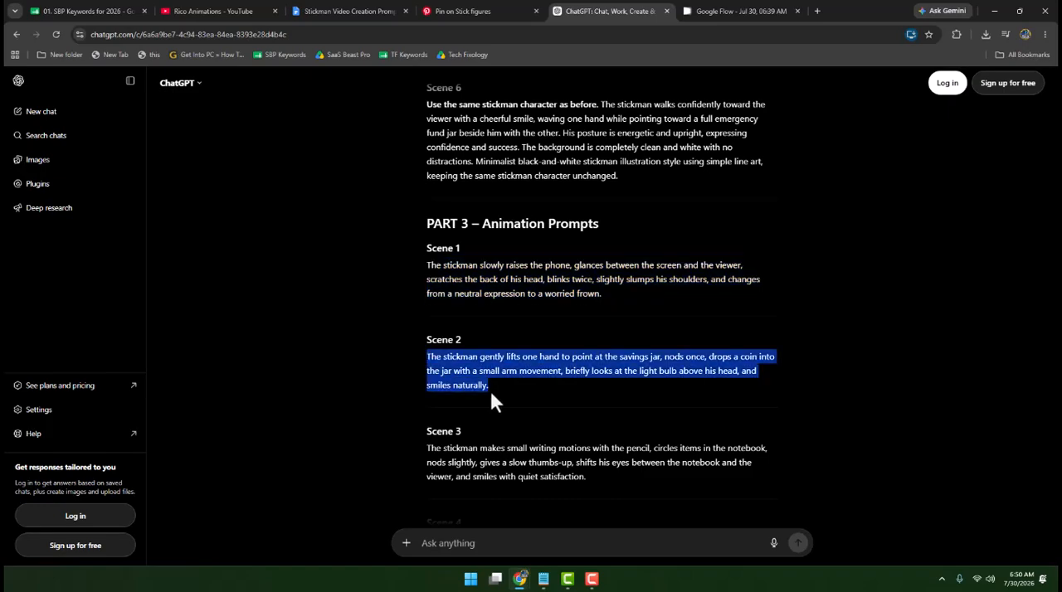
- Back in Google Flow, paste the Scene 2 animation prompt for the chosen start frame and generate the video
{"action": "left_click", "coordinate": [703, 14]}
{"action": "key", "text": "ctrl+v"}
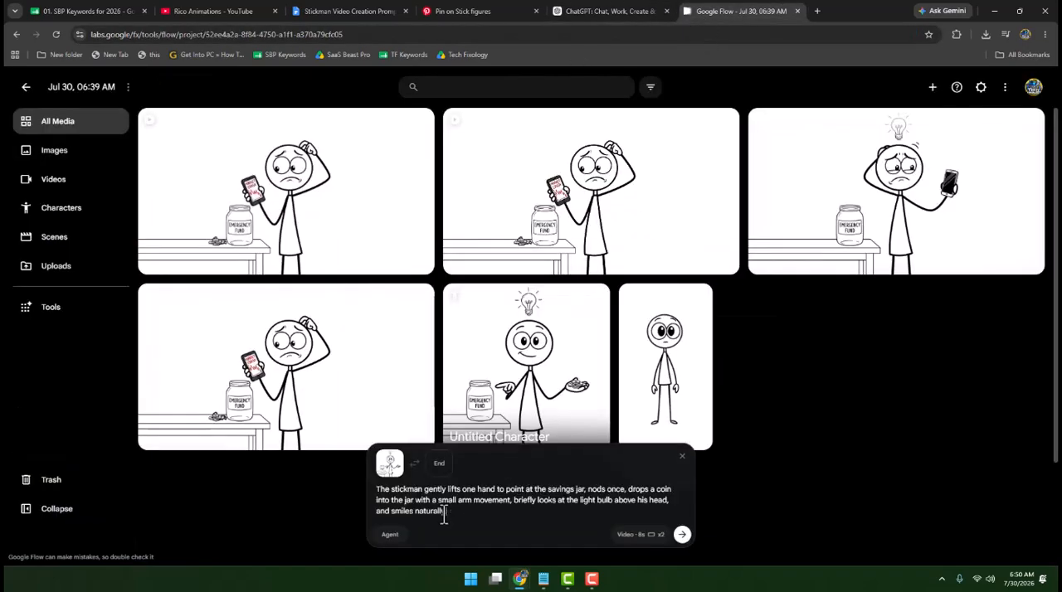
{"action": "key", "text": "Return"}
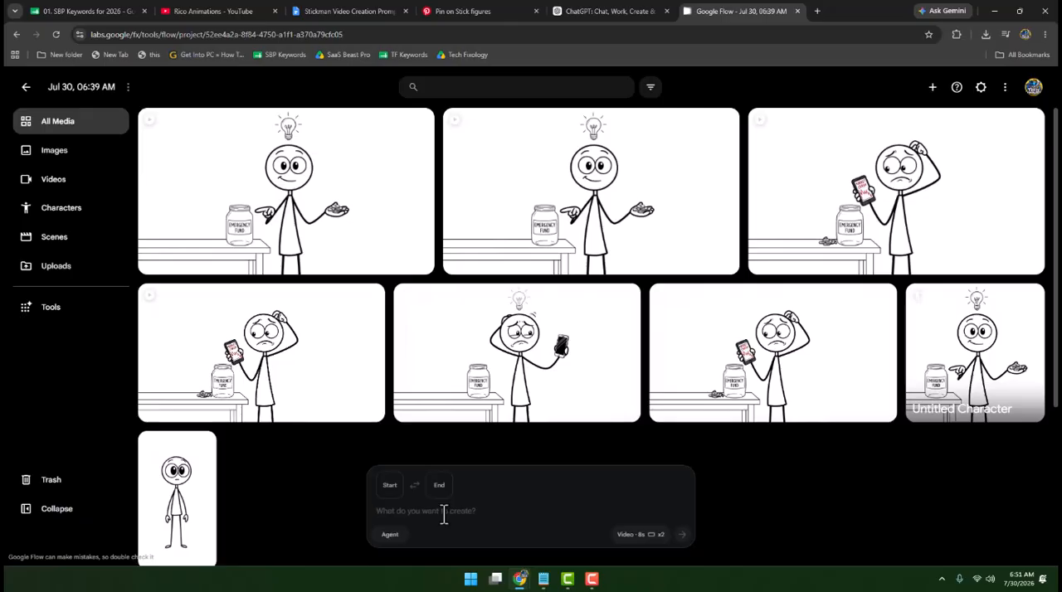
- Preview the first generated clip of the stickman pointing at the savings jar and return to the project's media
{"action": "left_click", "coordinate": [308, 208]}
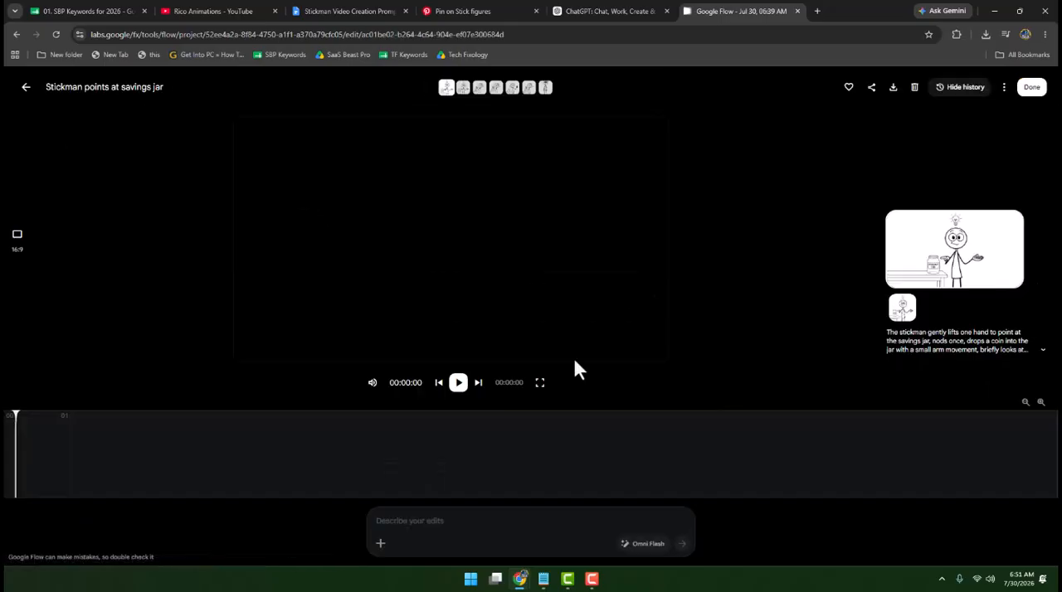
{"action": "left_click", "coordinate": [458, 383]}
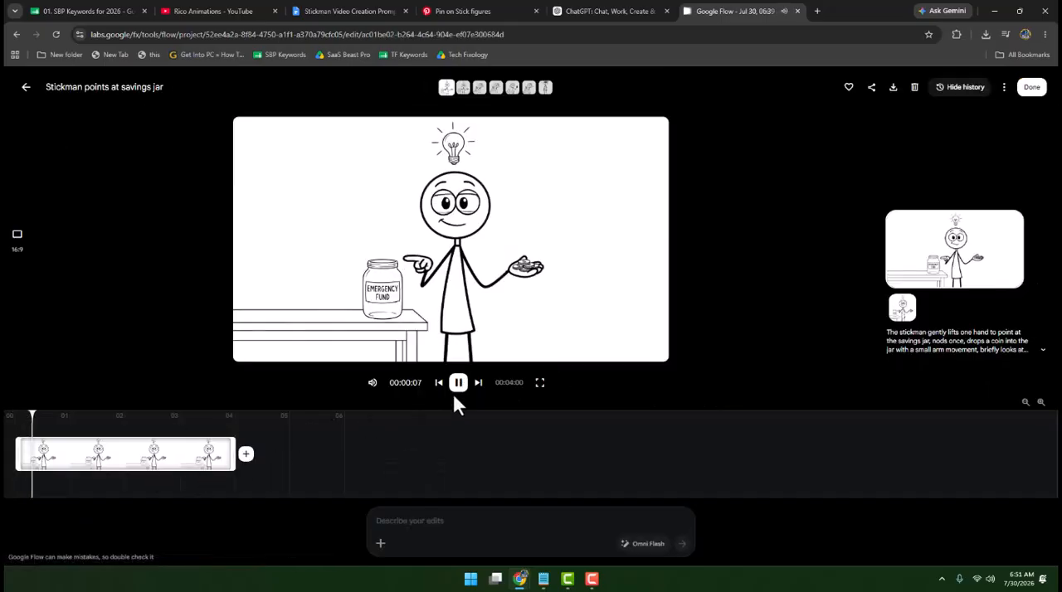
{"action": "left_click", "coordinate": [25, 88]}
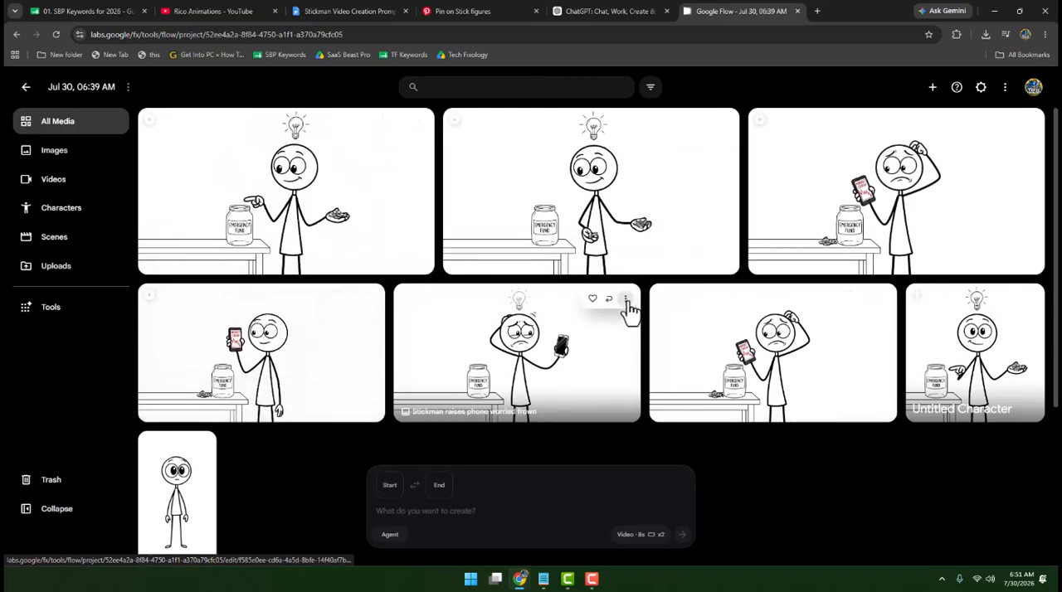
- Download the image of the worried stickman with the black phone and light bulb in its 1K original size
{"action": "left_click", "coordinate": [627, 299]}
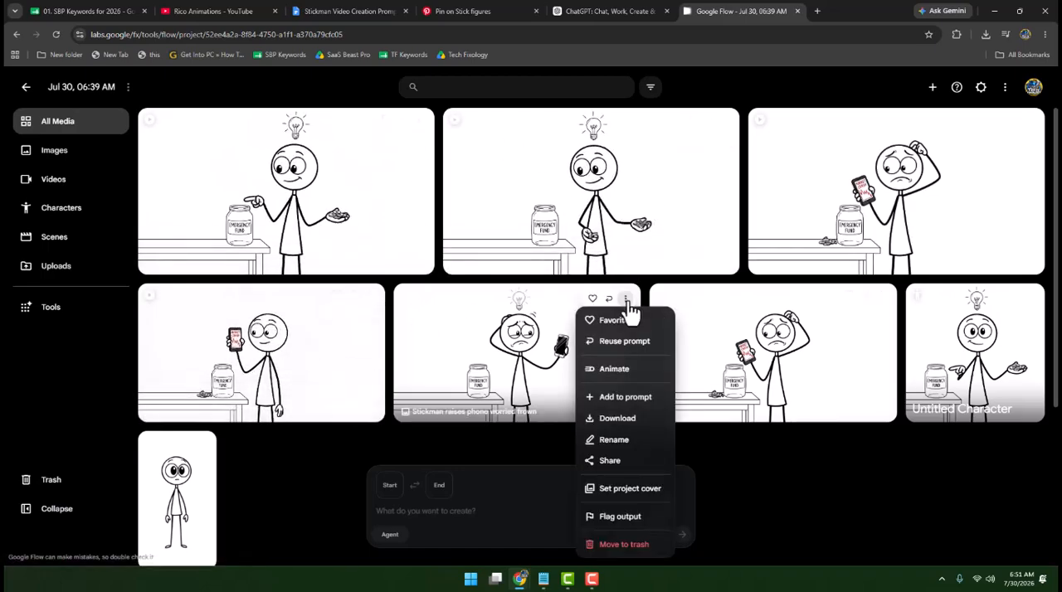
{"action": "mouse_move", "coordinate": [616, 425]}
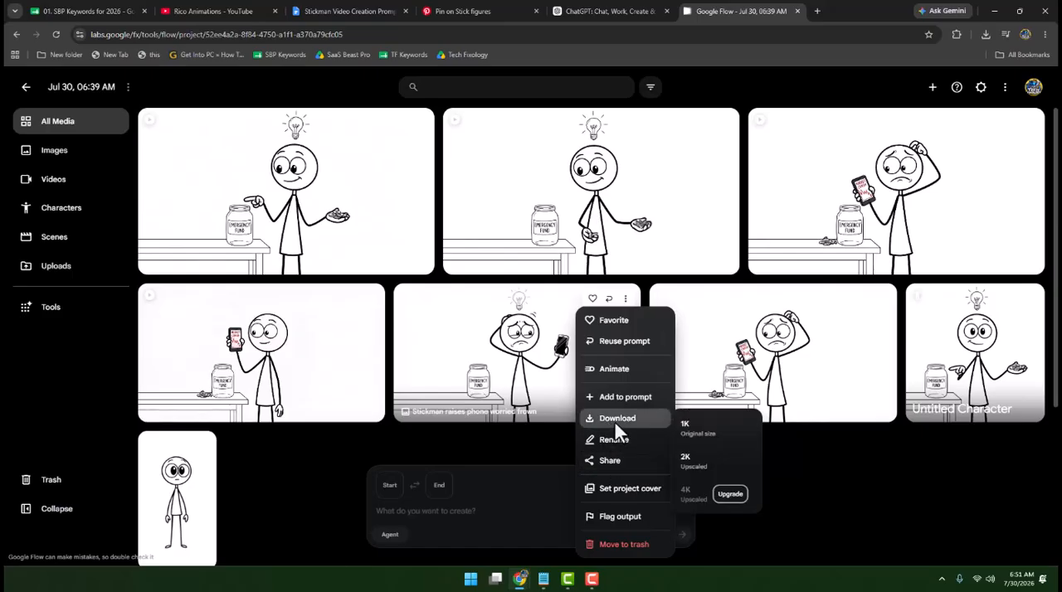
{"action": "left_click", "coordinate": [725, 438]}
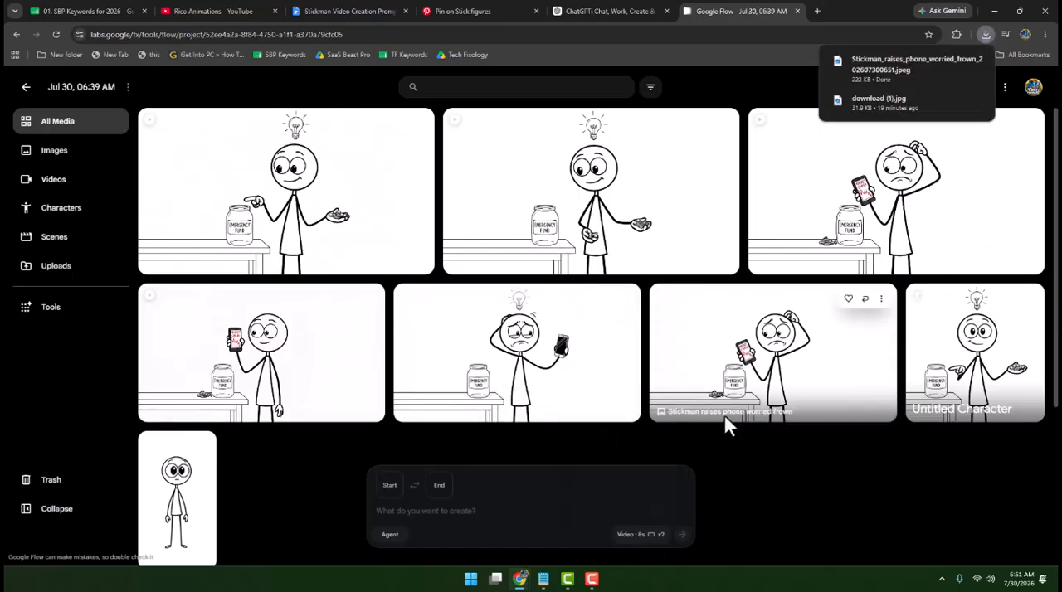
- Download the first "Stickman points at savings jar" video in its 720p original size
{"action": "mouse_move", "coordinate": [388, 133]}
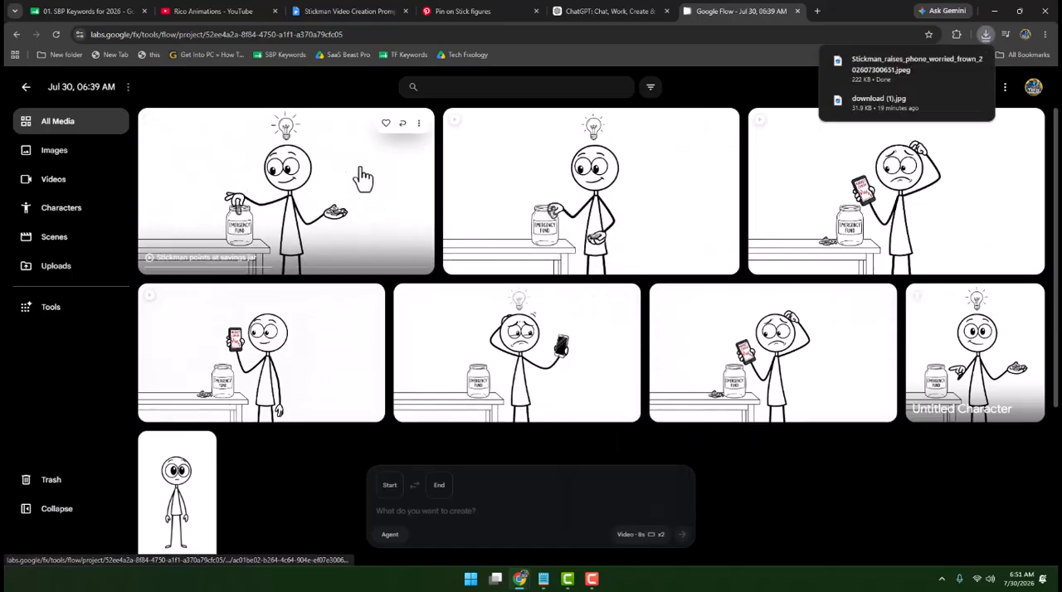
{"action": "left_click", "coordinate": [420, 126]}
{"action": "mouse_move", "coordinate": [437, 244]}
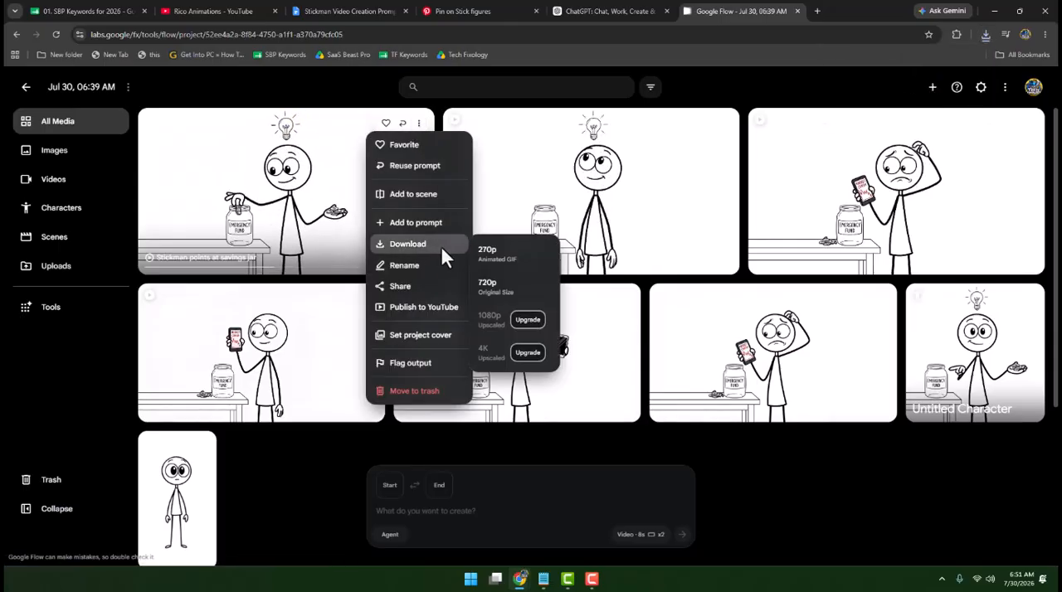
{"action": "left_click", "coordinate": [510, 289]}
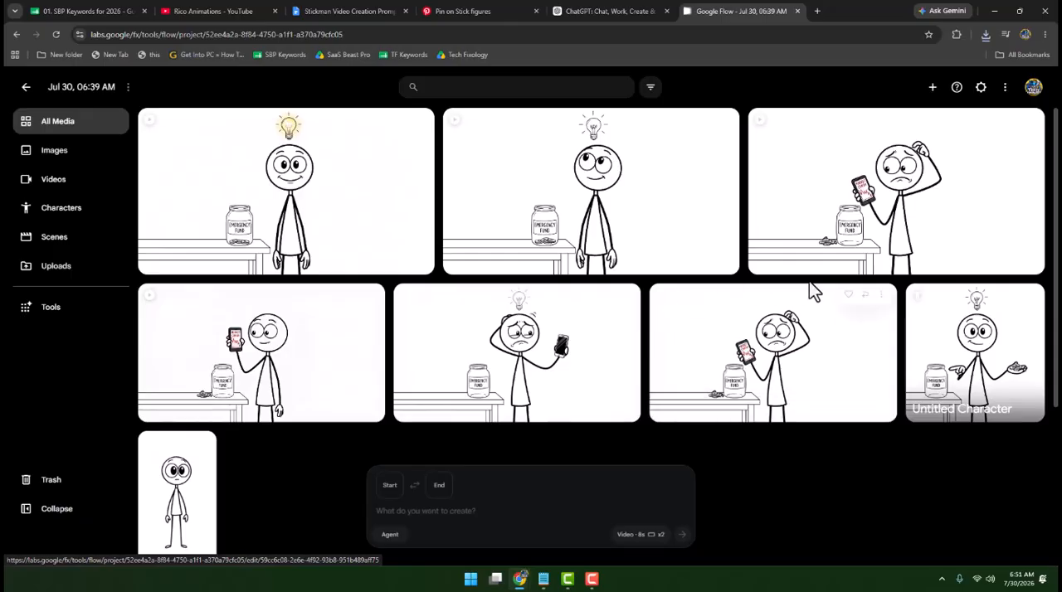
- Switch to Camtasia and import the downloaded savings-jar video and worried-stickman image from Downloads into the Media Bin
{"action": "left_click", "coordinate": [570, 580]}
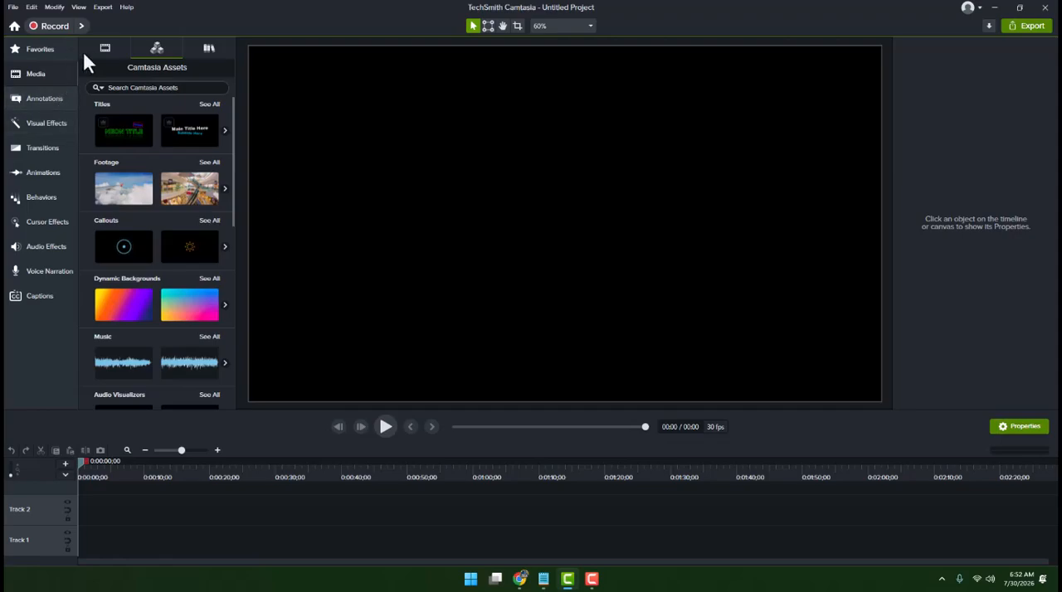
{"action": "left_click", "coordinate": [106, 49]}
{"action": "left_click", "coordinate": [160, 264]}
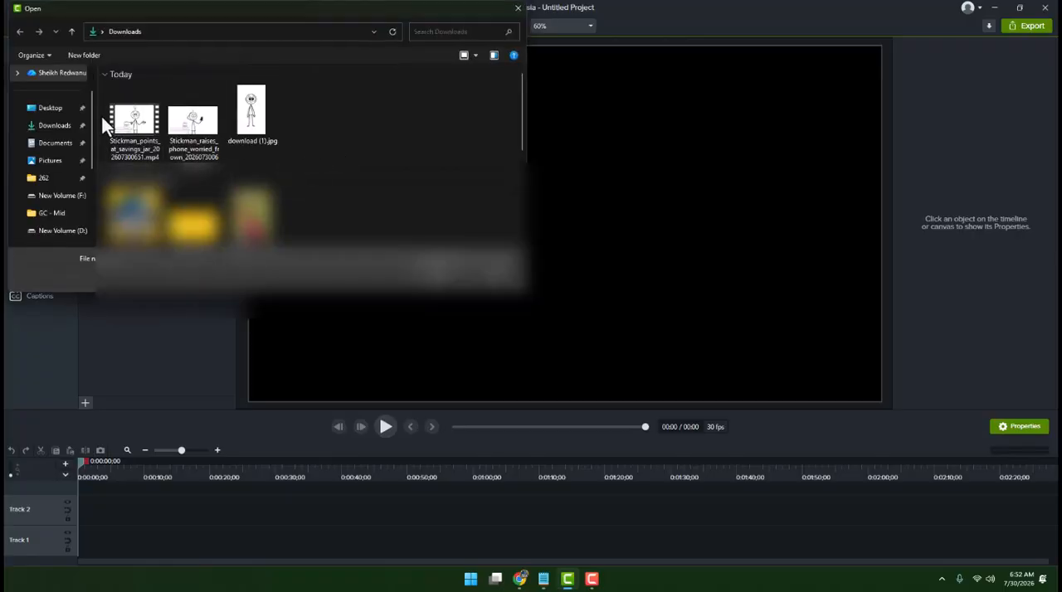
{"action": "left_click_drag", "start_coordinate": [102, 126], "coordinate": [189, 139]}
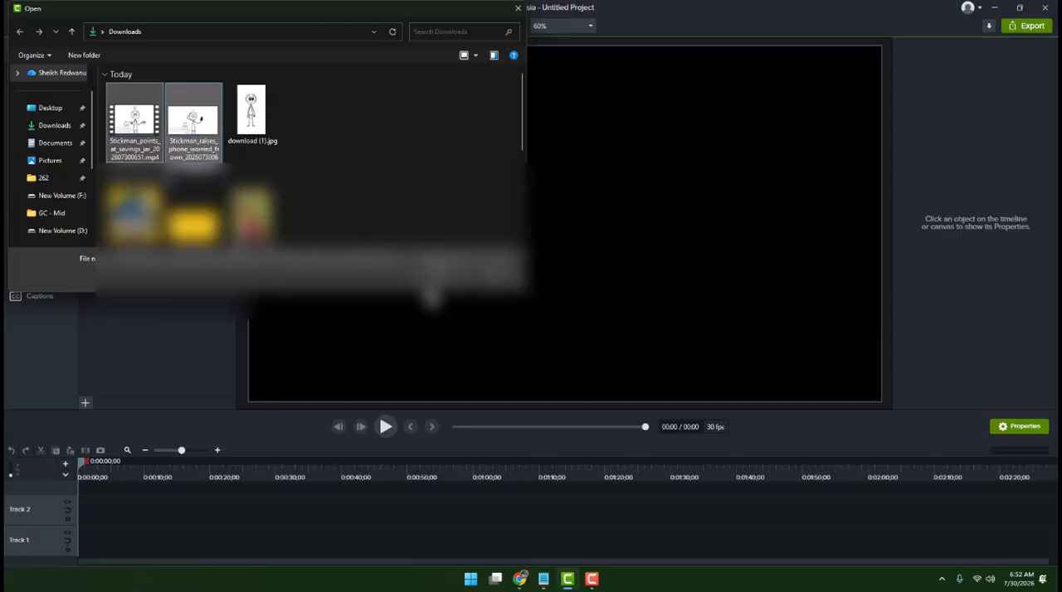
{"action": "left_click", "coordinate": [440, 281]}
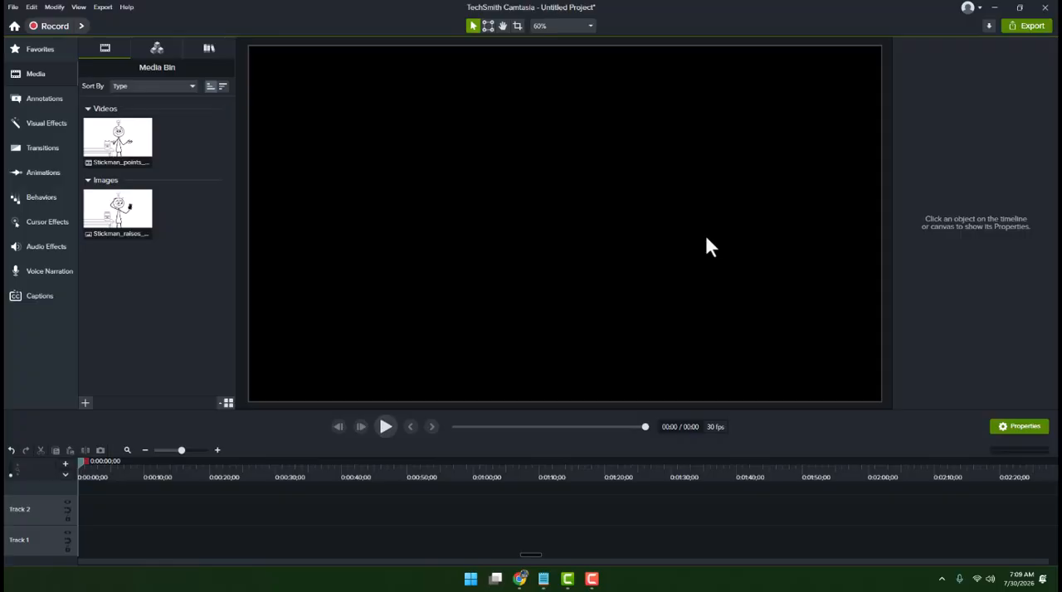
- Switch to ChatGPT in the browser and review the full paragraph-form voice-over script
{"action": "left_click", "coordinate": [523, 579]}
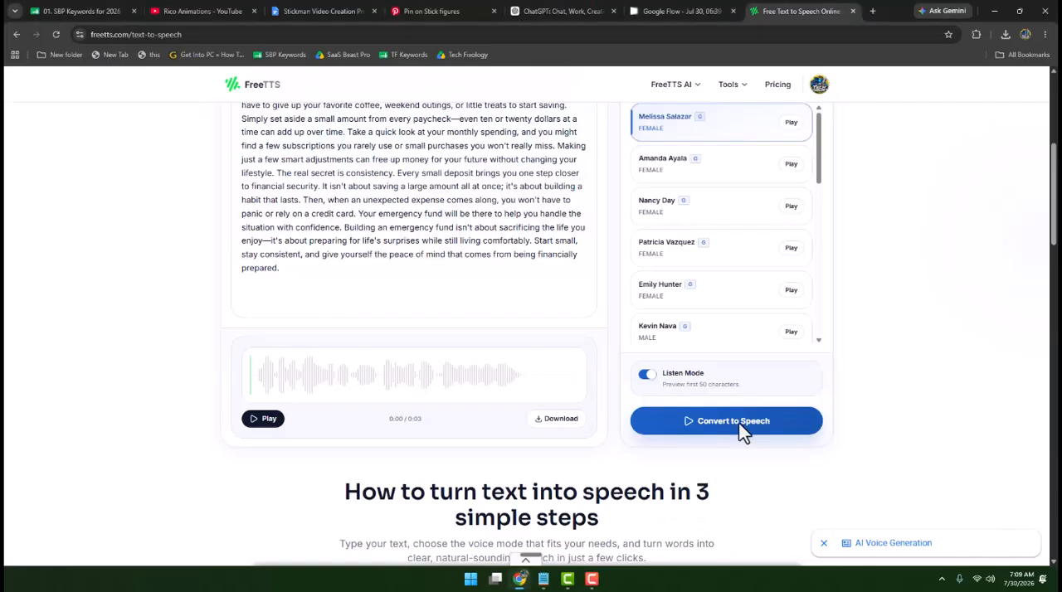
{"action": "left_click", "coordinate": [564, 11]}
{"action": "scroll", "coordinate": [690, 270], "scroll_direction": "up", "scroll_amount": 4}
{"action": "scroll", "coordinate": [692, 273], "scroll_direction": "down", "scroll_amount": 4}
{"action": "left_click", "coordinate": [605, 244]}
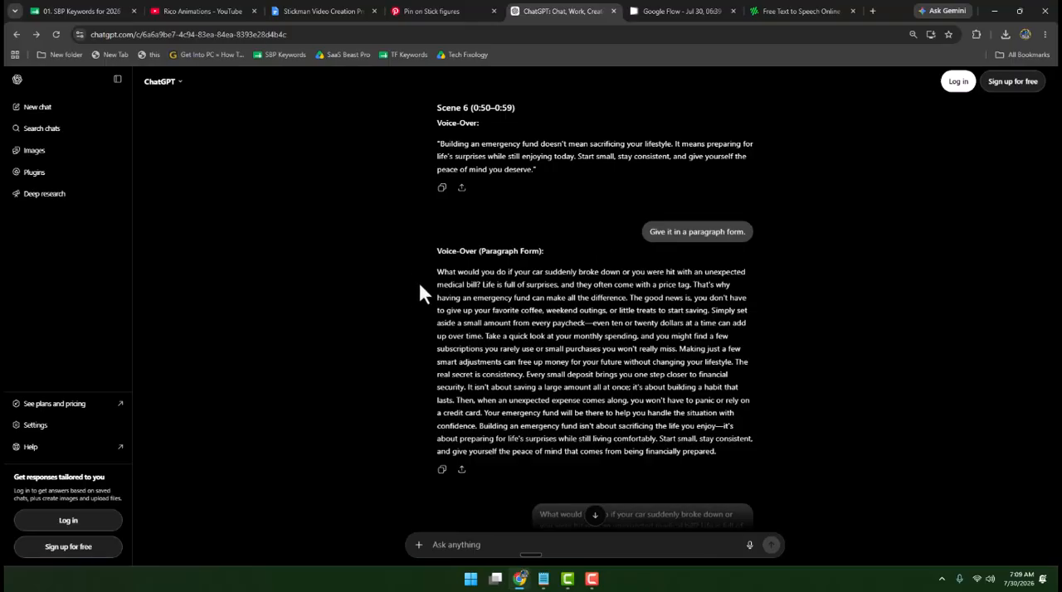
{"action": "left_click_drag", "start_coordinate": [437, 271], "coordinate": [732, 466]}
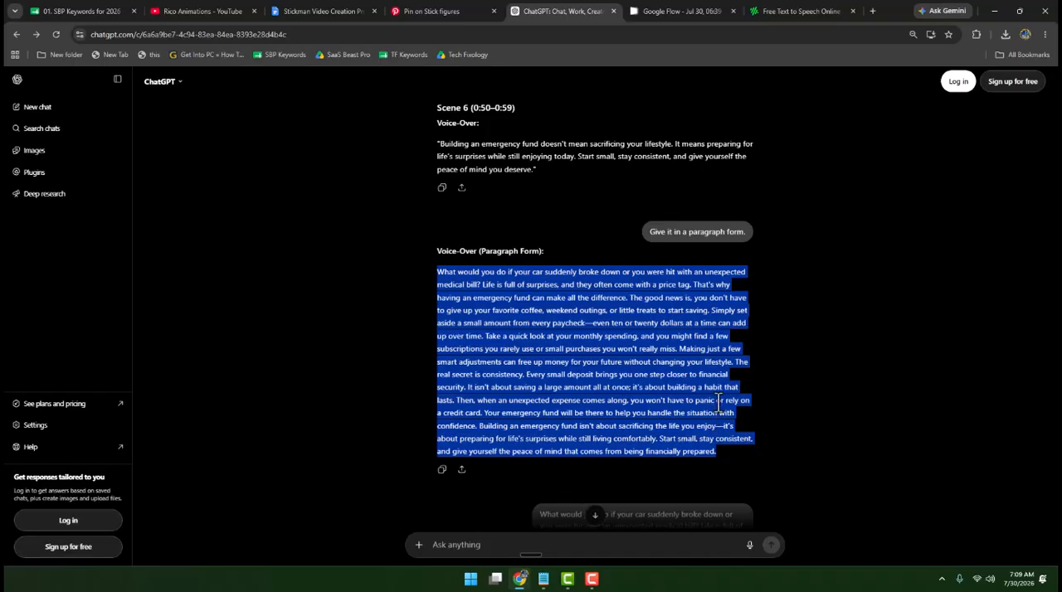
{"action": "left_click", "coordinate": [776, 328]}
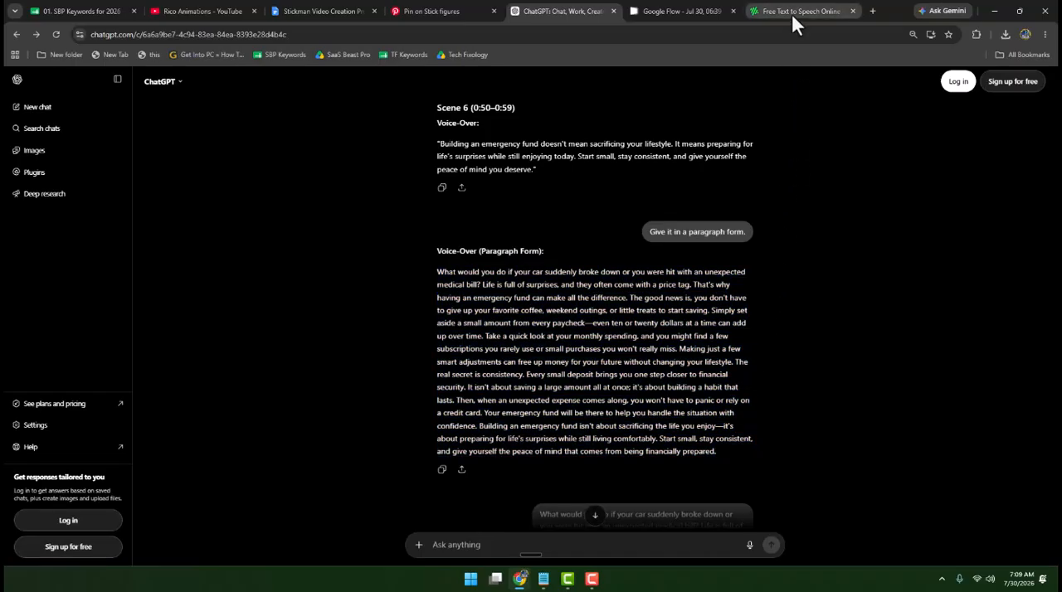
- Switch to FreeTTS, review the pasted voice-over script and download the generated speech audio
{"action": "left_click", "coordinate": [791, 12]}
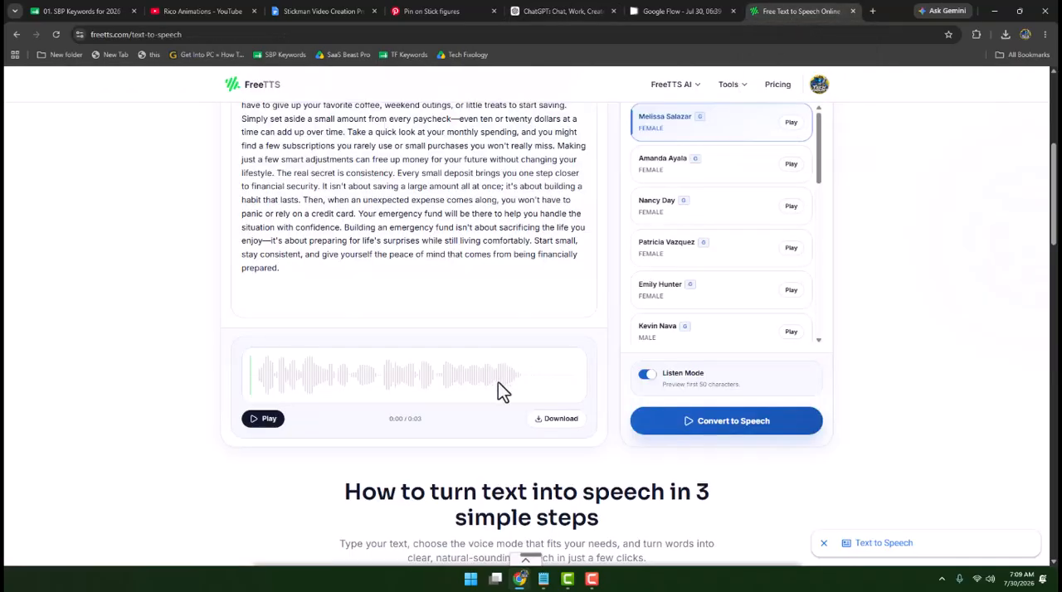
{"action": "scroll", "coordinate": [497, 383], "scroll_direction": "up", "scroll_amount": 3}
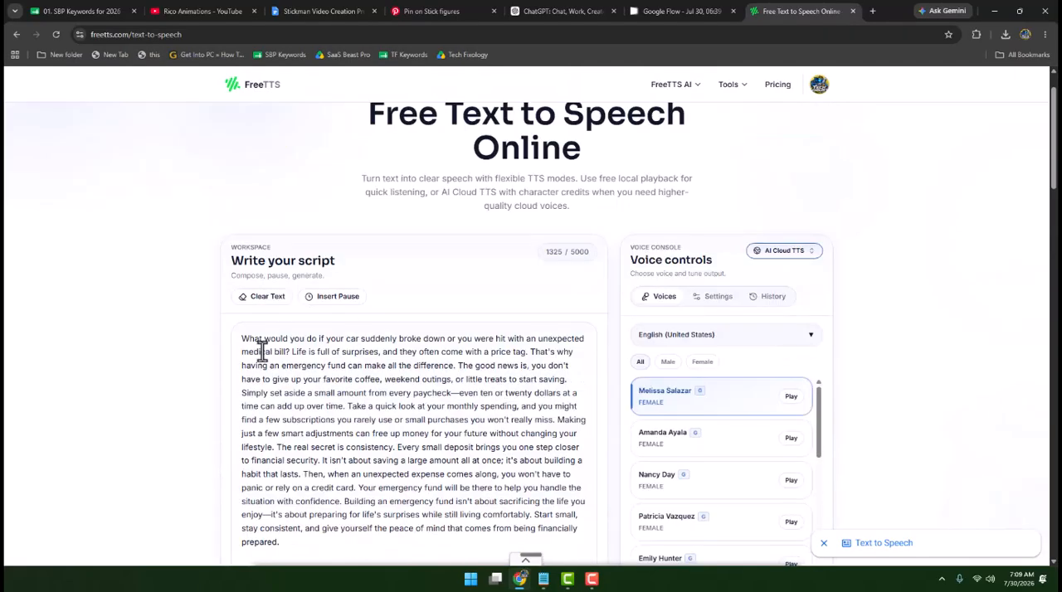
{"action": "scroll", "coordinate": [441, 404], "scroll_direction": "down", "scroll_amount": 2}
{"action": "scroll", "coordinate": [440, 404], "scroll_direction": "down", "scroll_amount": 1}
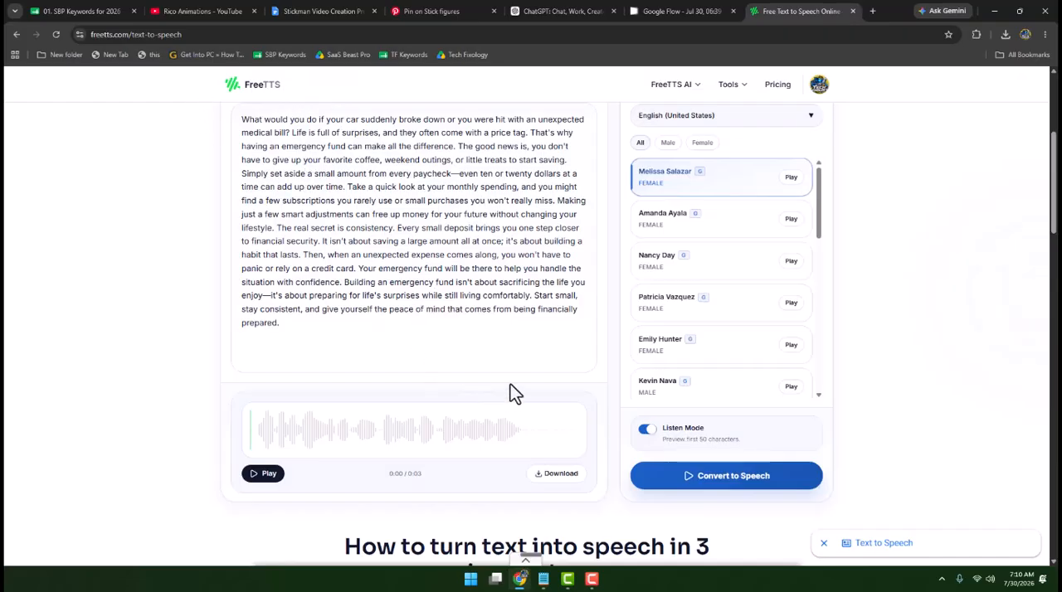
{"action": "scroll", "coordinate": [503, 383], "scroll_direction": "up", "scroll_amount": 2}
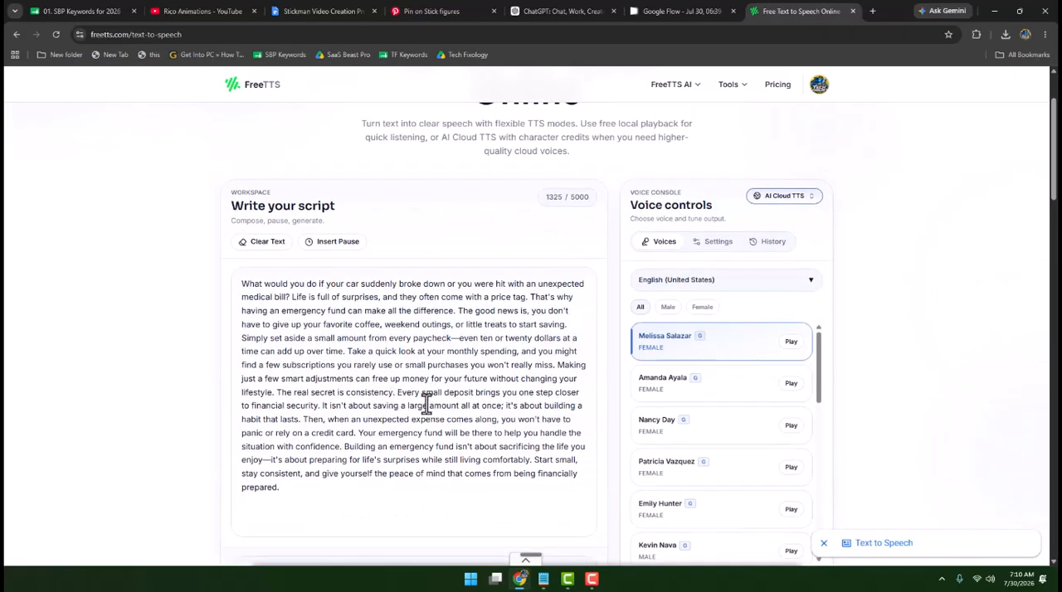
{"action": "scroll", "coordinate": [427, 404], "scroll_direction": "down", "scroll_amount": 1}
{"action": "scroll", "coordinate": [425, 404], "scroll_direction": "down", "scroll_amount": 2}
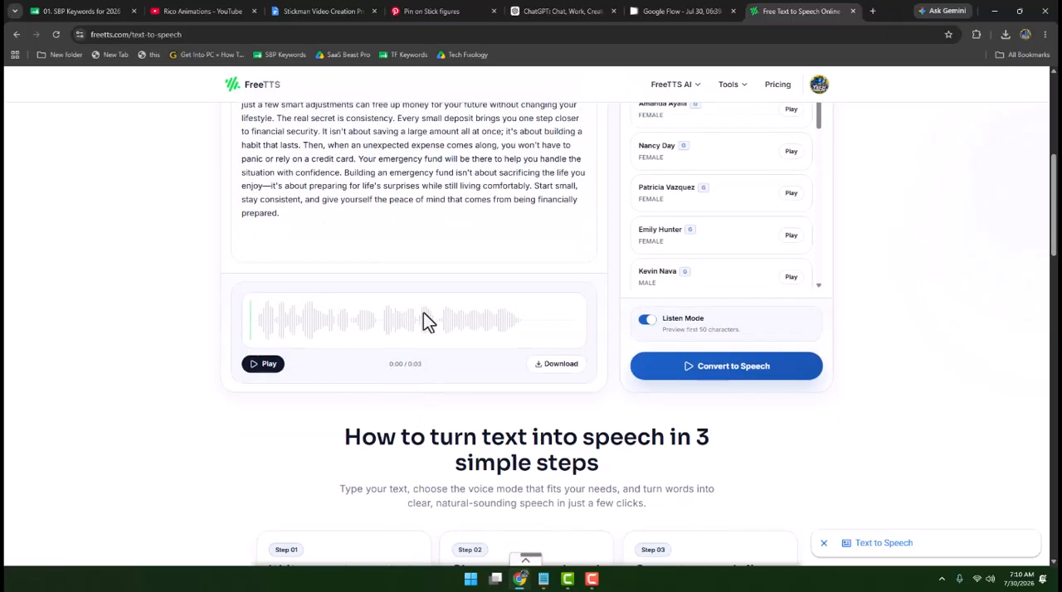
{"action": "left_click", "coordinate": [555, 365]}
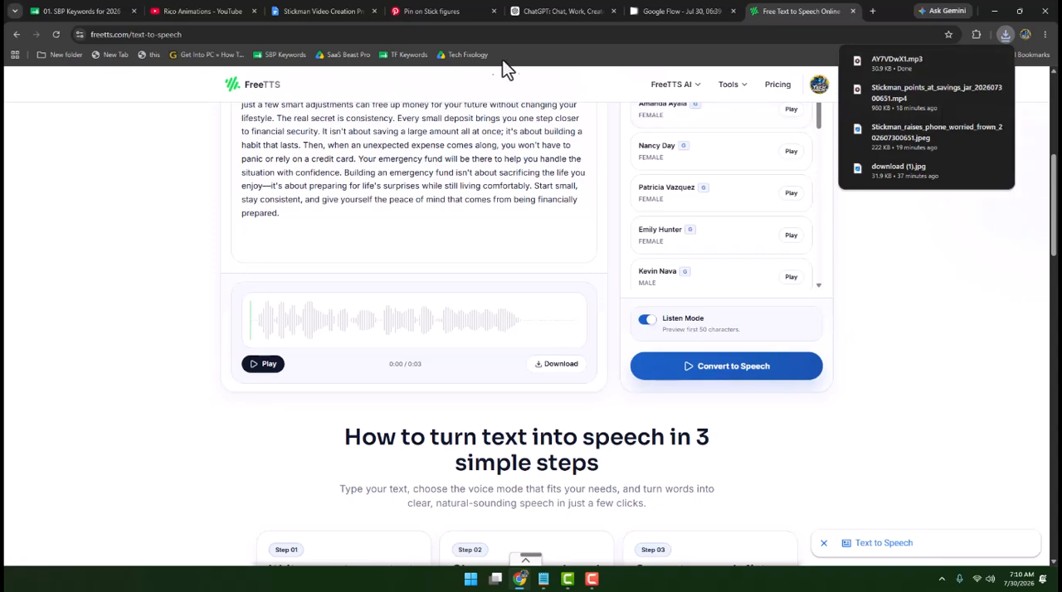
- Switch to Camtasia and import AY7VDwX1.mp3 from Downloads into the Media Bin
{"action": "left_click", "coordinate": [592, 579]}
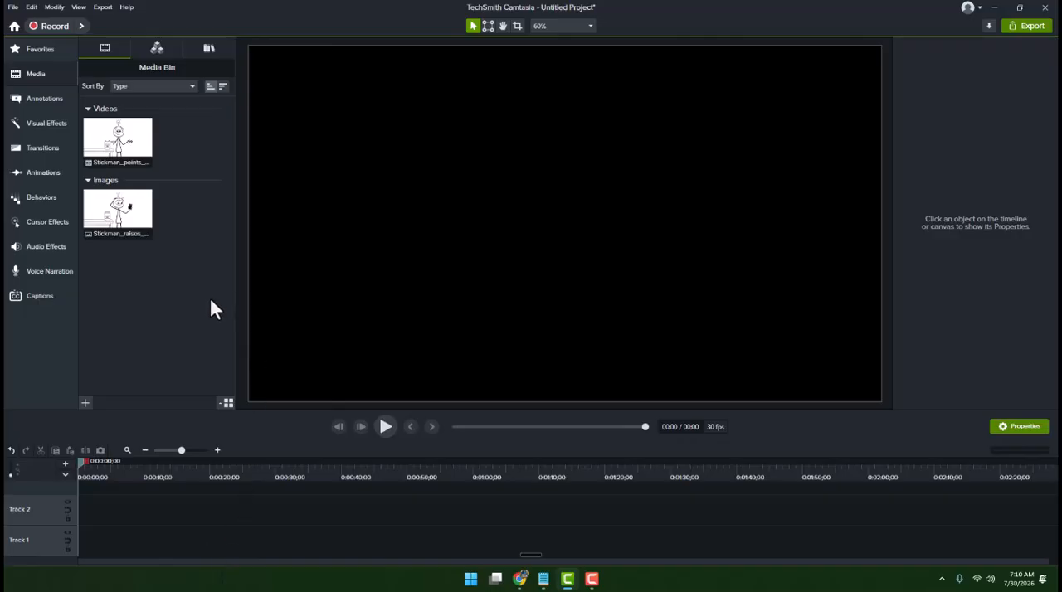
{"action": "key", "text": "ctrl+i"}
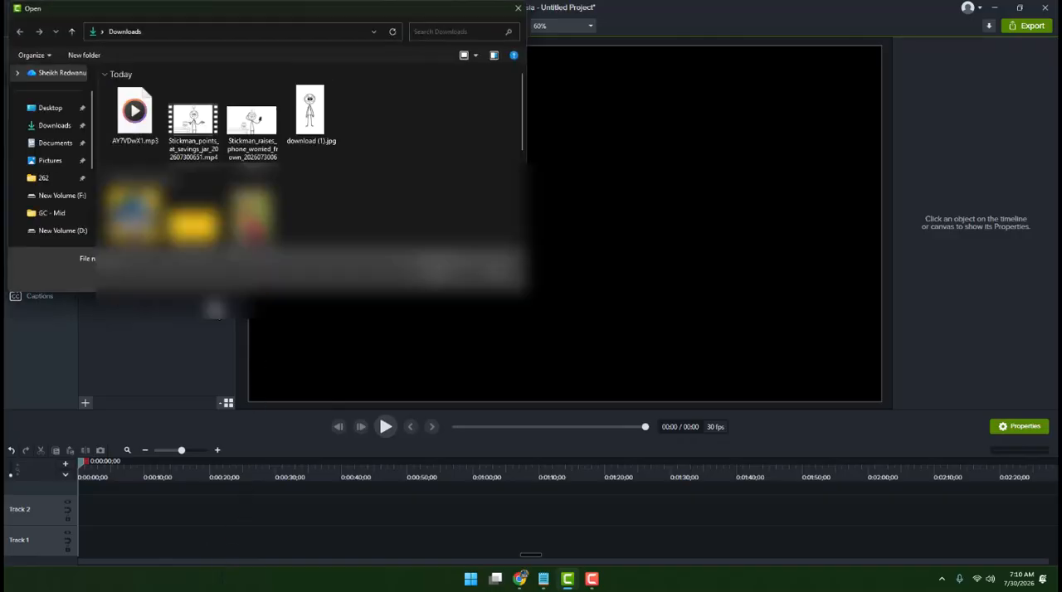
{"action": "left_click", "coordinate": [439, 275]}
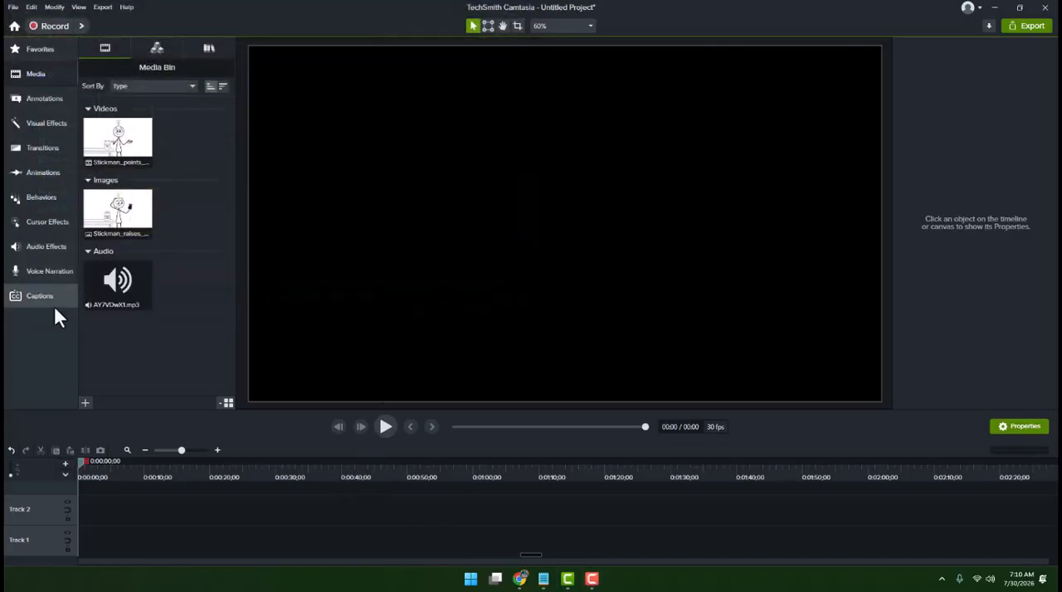
- Place the voice-over audio at the start of Track 1 and the worried-stickman image followed by the savings-jar video on Track 2
{"action": "left_click_drag", "start_coordinate": [123, 294], "coordinate": [87, 546]}
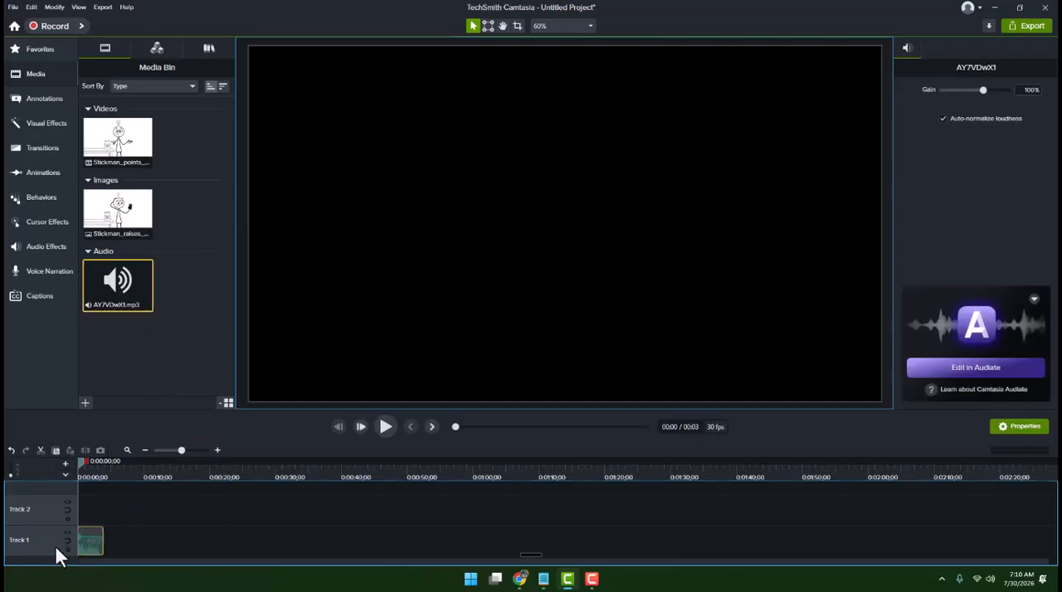
{"action": "left_click", "coordinate": [216, 450]}
{"action": "left_click_drag", "start_coordinate": [122, 225], "coordinate": [88, 511]}
{"action": "left_click_drag", "start_coordinate": [117, 141], "coordinate": [587, 524]}
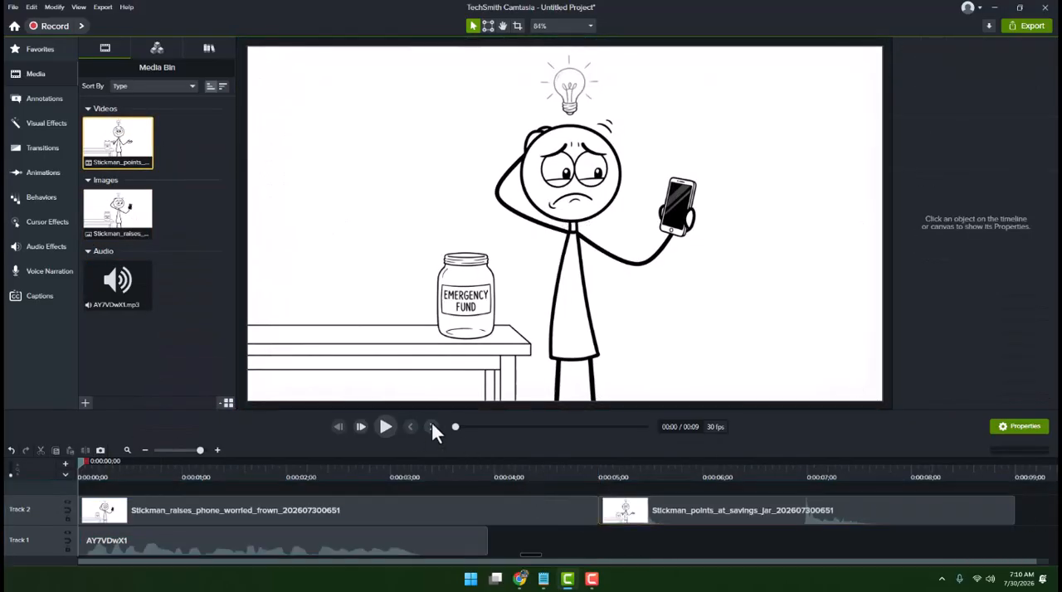
- Play the opening of the assembled timeline to check the image with the voice-over, and pause playback
{"action": "left_click", "coordinate": [391, 427]}
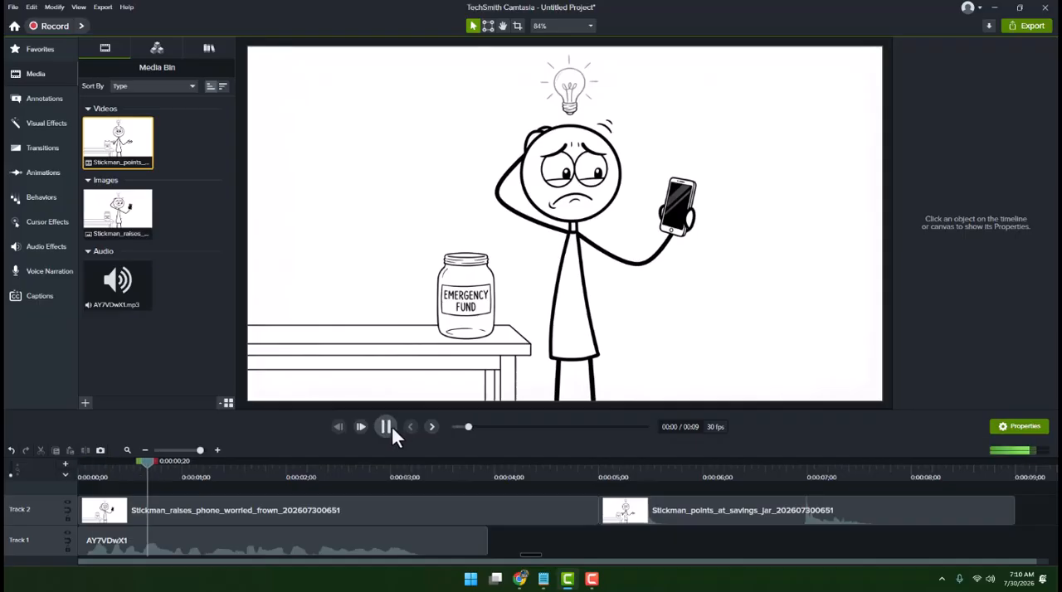
{"action": "left_click", "coordinate": [391, 427]}
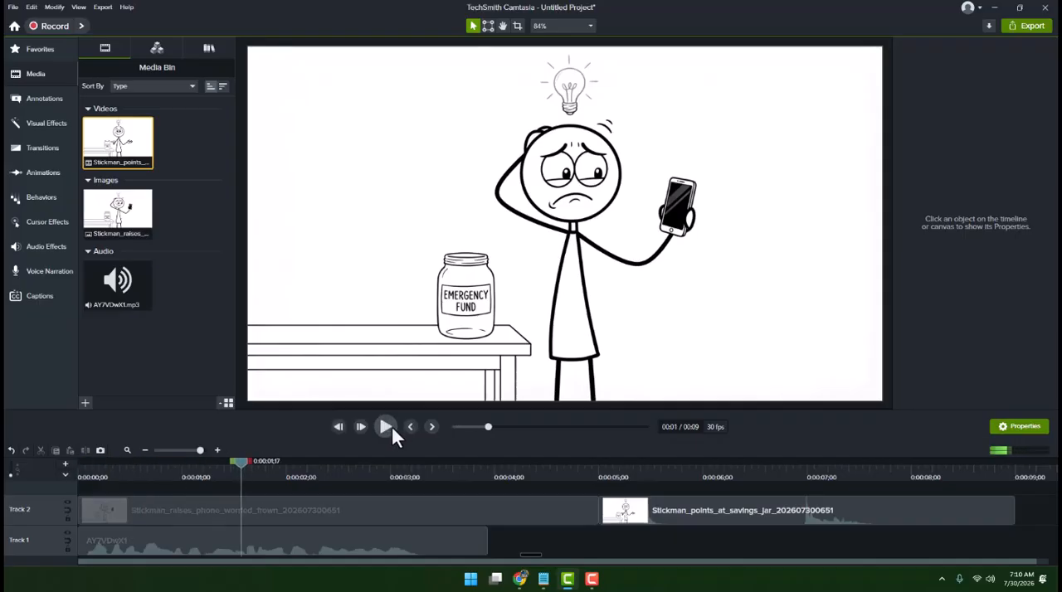